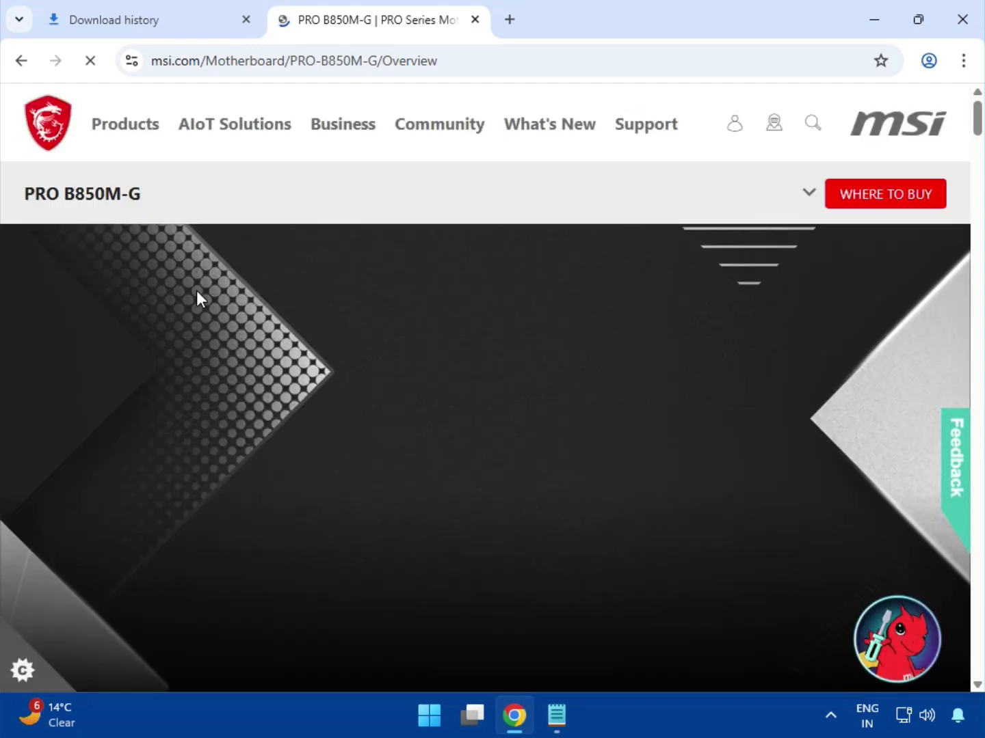
Open the Support page of the PRO B850M-G motherboard and highlight the product name
click(810, 195)
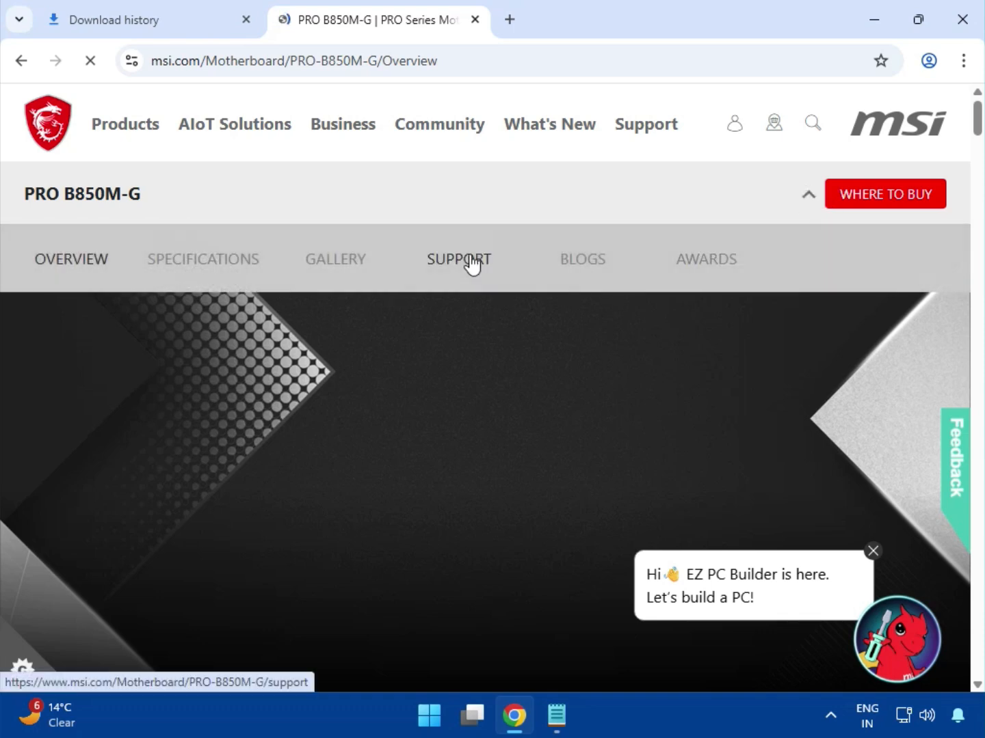
click(471, 263)
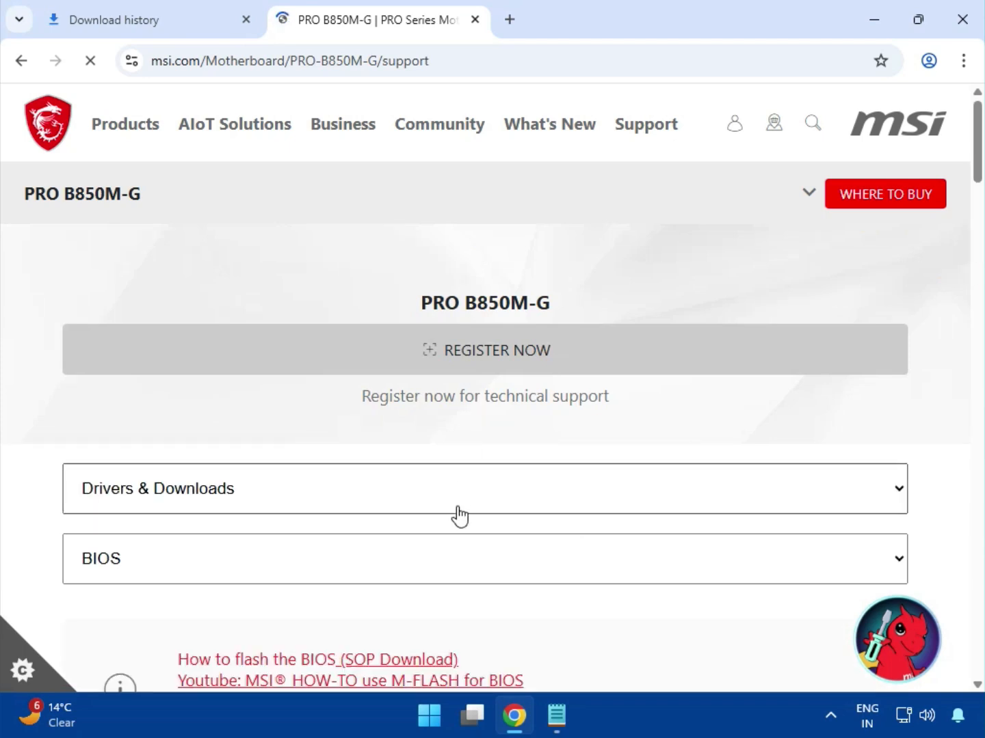
drag(411, 491, 558, 492)
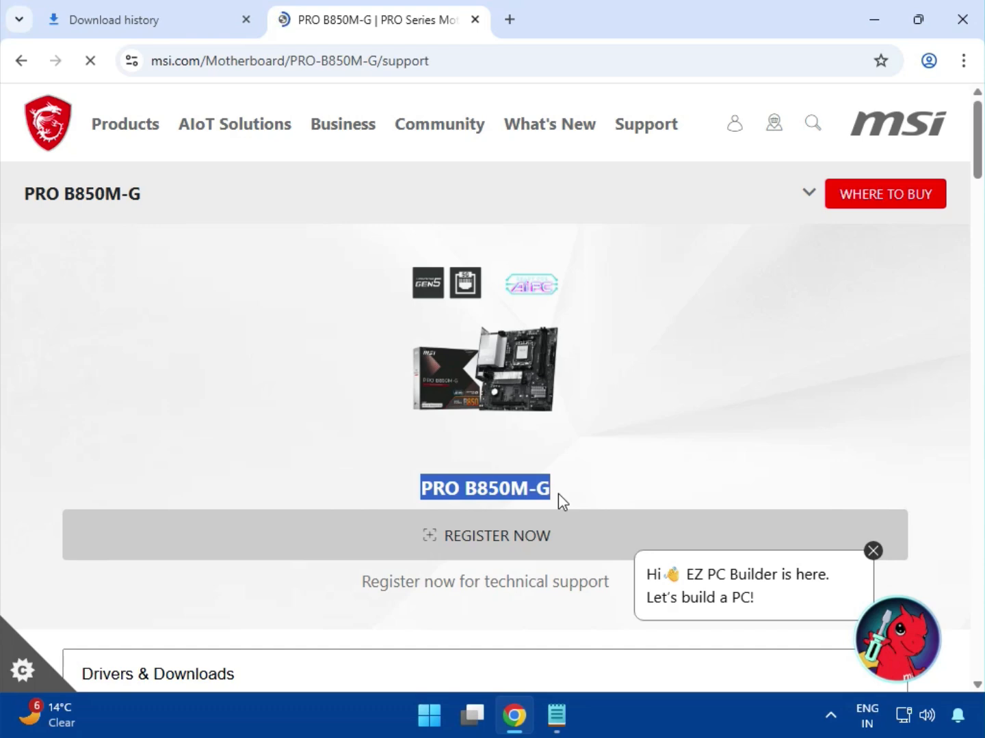
Show the Driver category under Drivers & Downloads, with Win11 64 as the operating system
scroll(558, 494, down, 3)
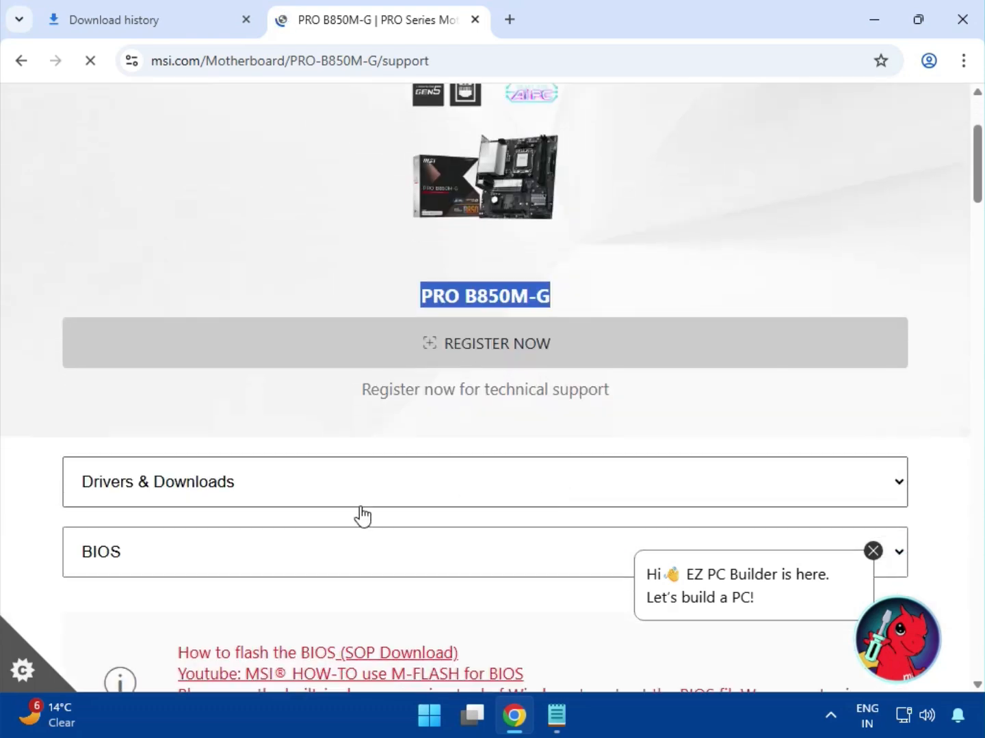
click(146, 502)
click(145, 520)
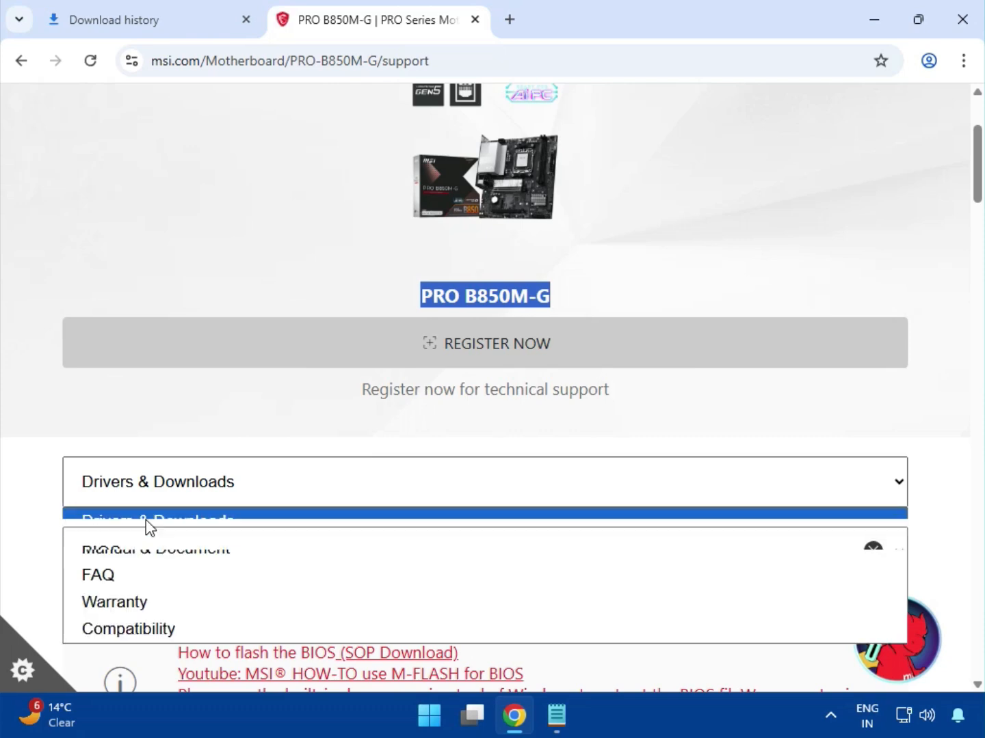
scroll(165, 526, down, 1)
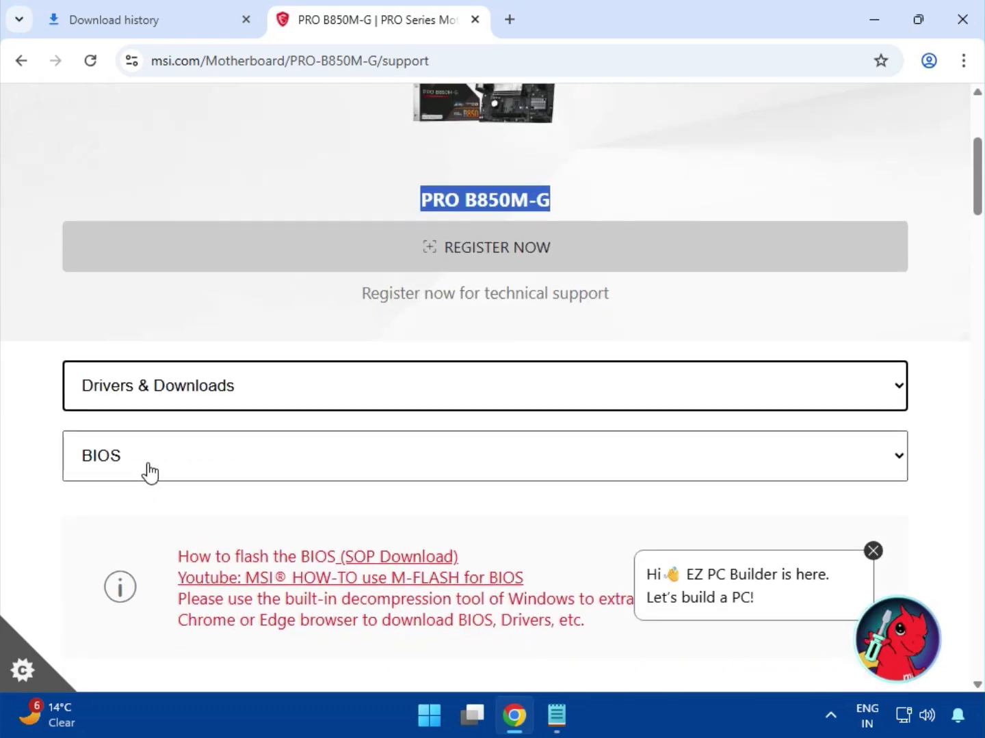
click(150, 472)
click(139, 523)
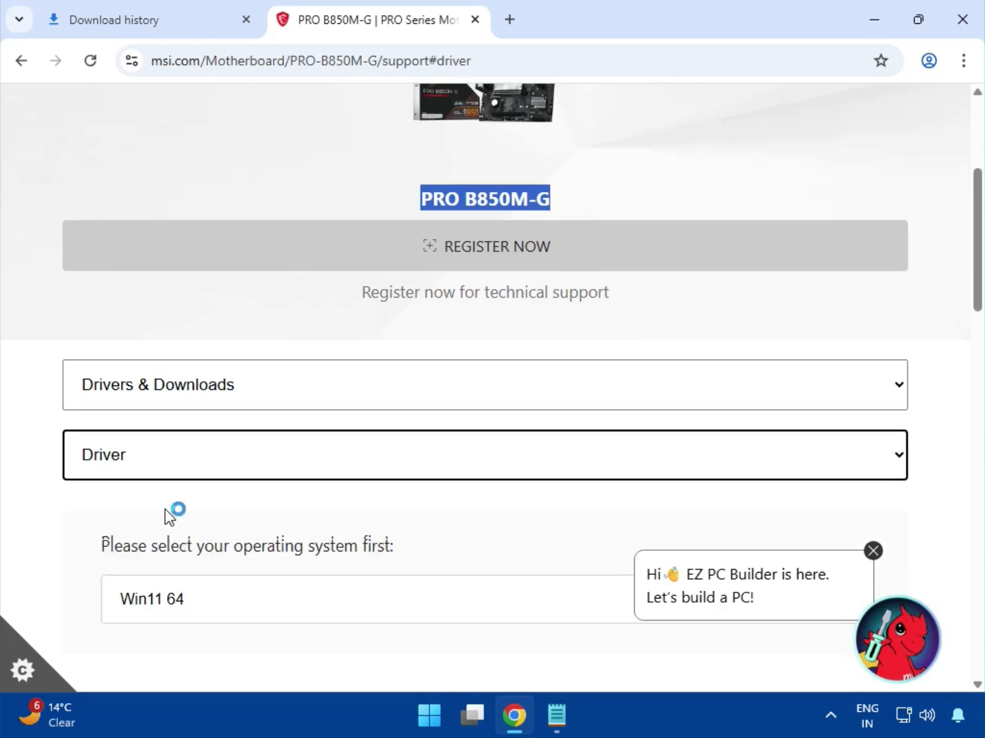
scroll(168, 503, down, 4)
click(236, 313)
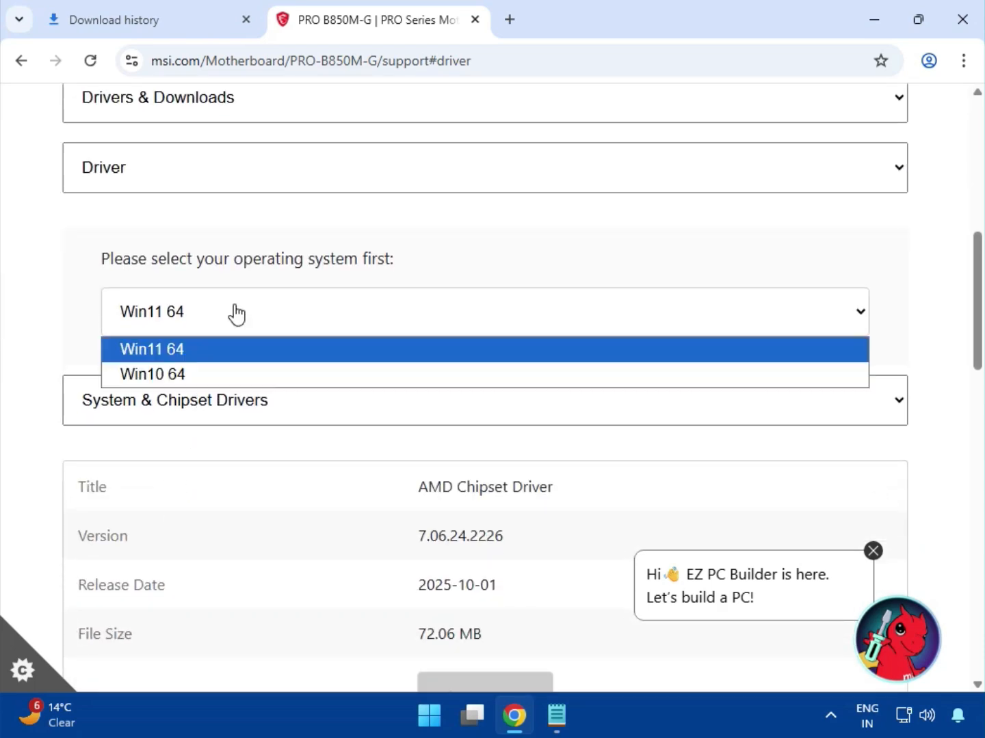
click(213, 351)
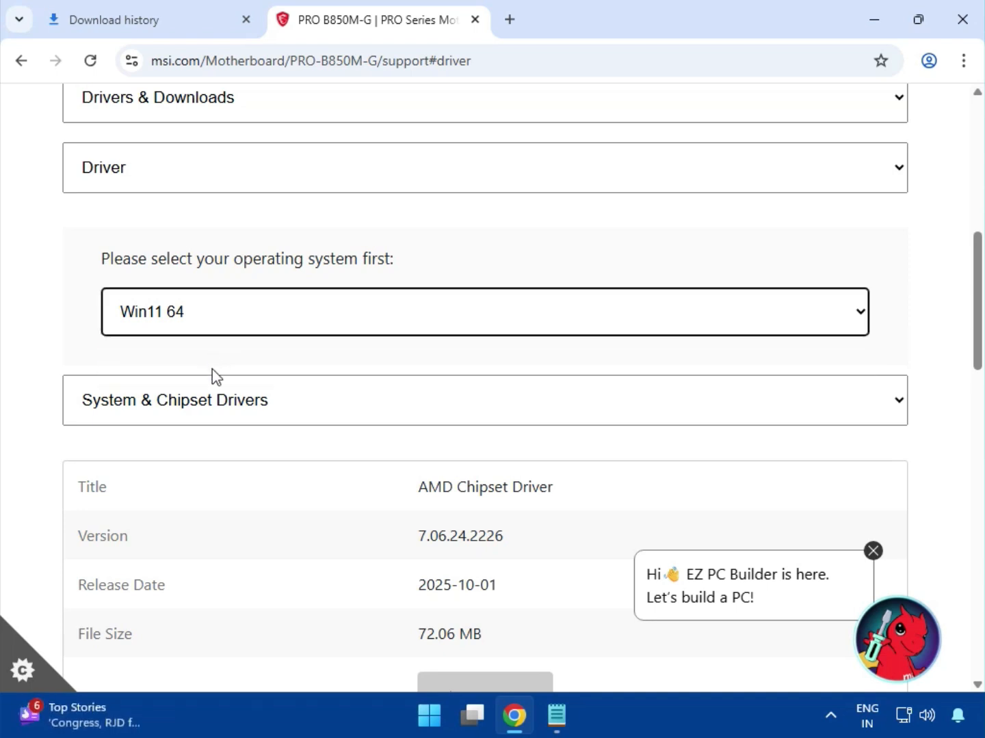
Choose System & Chipset Drivers and download the AMD Chipset Driver
click(254, 411)
click(256, 438)
scroll(383, 445, down, 1)
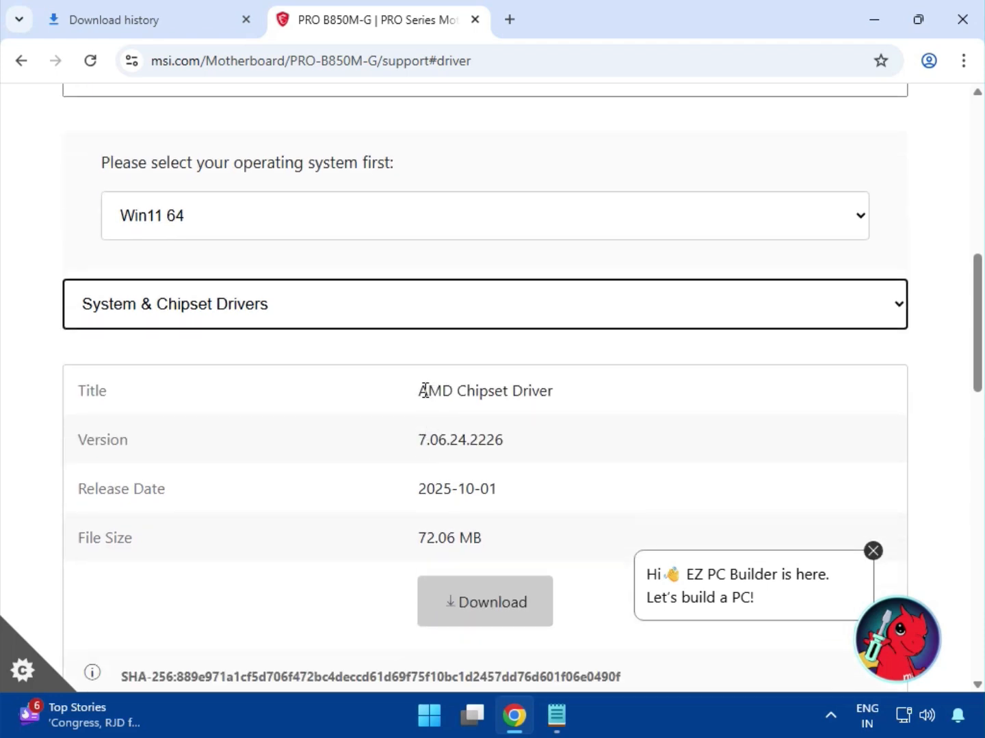
drag(425, 392, 556, 396)
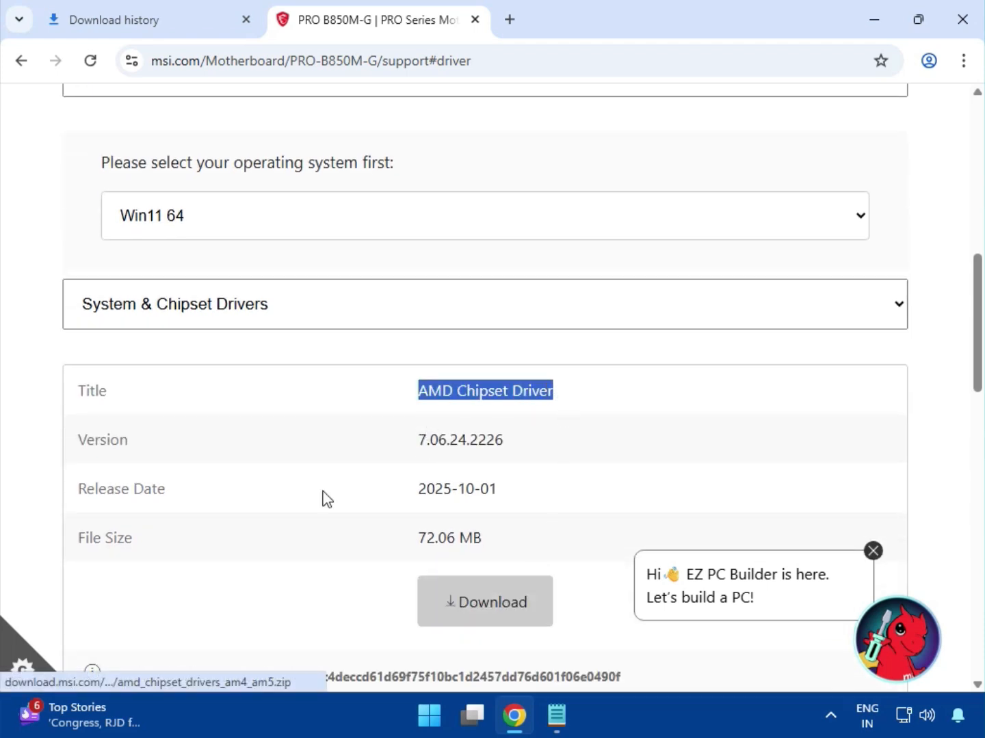
scroll(324, 500, down, 1)
Switch to On-Board VGA Drivers and download the AMD Graphics Drivers
click(240, 207)
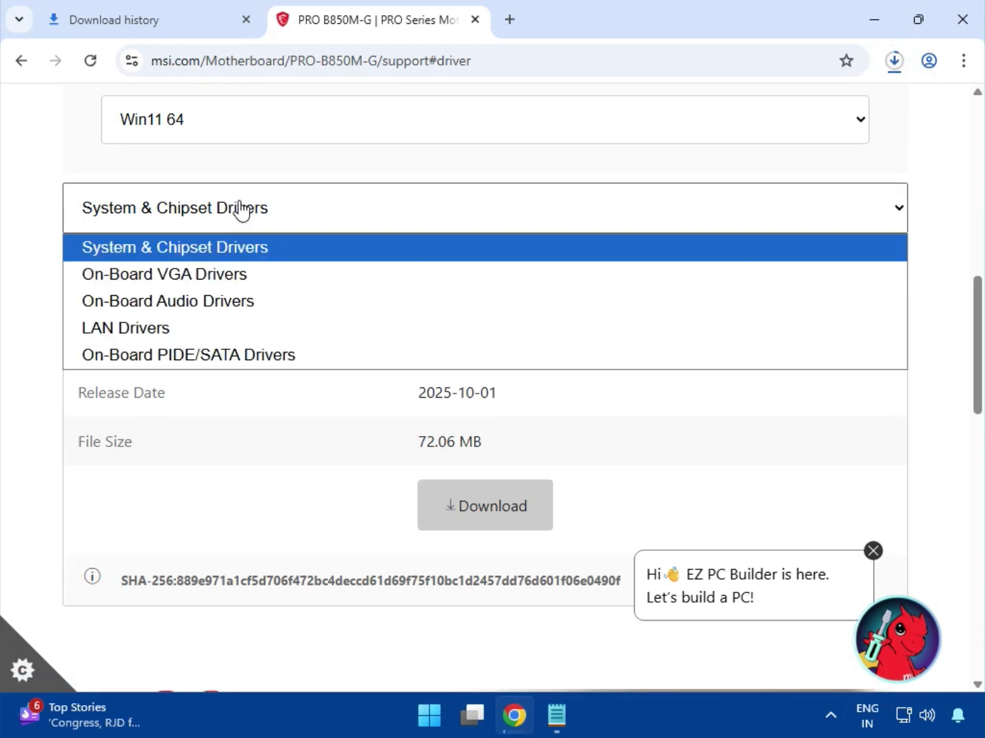
click(240, 277)
drag(418, 301, 575, 306)
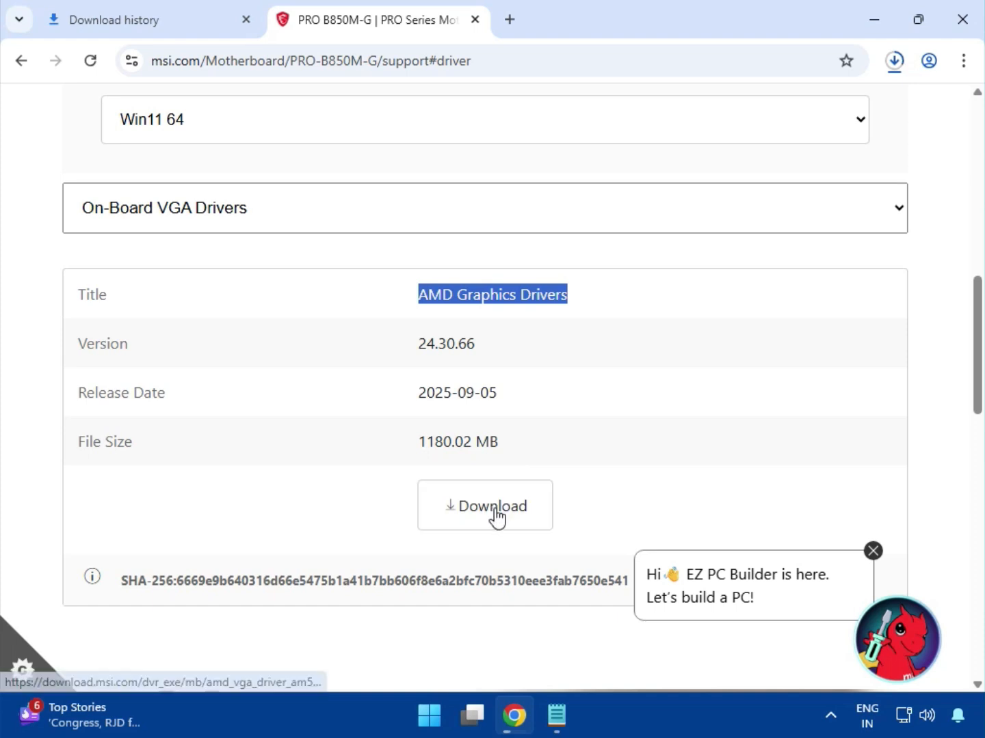
drag(410, 513, 534, 512)
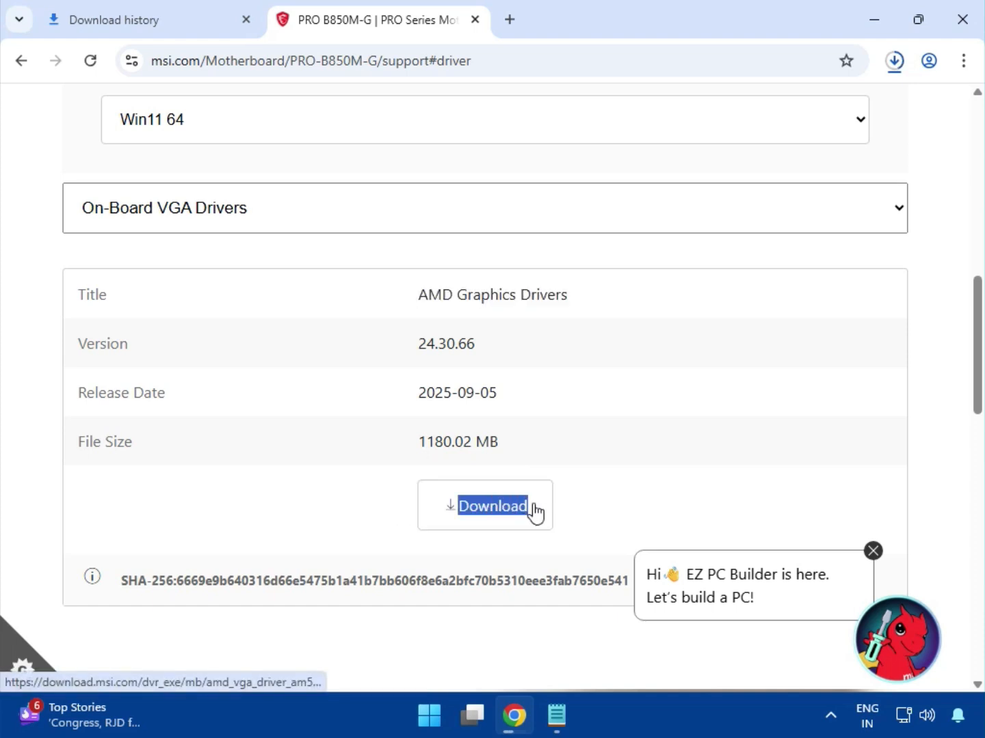
Switch to On-Board Audio Drivers and download the Realtek HD Universal Driver
click(279, 219)
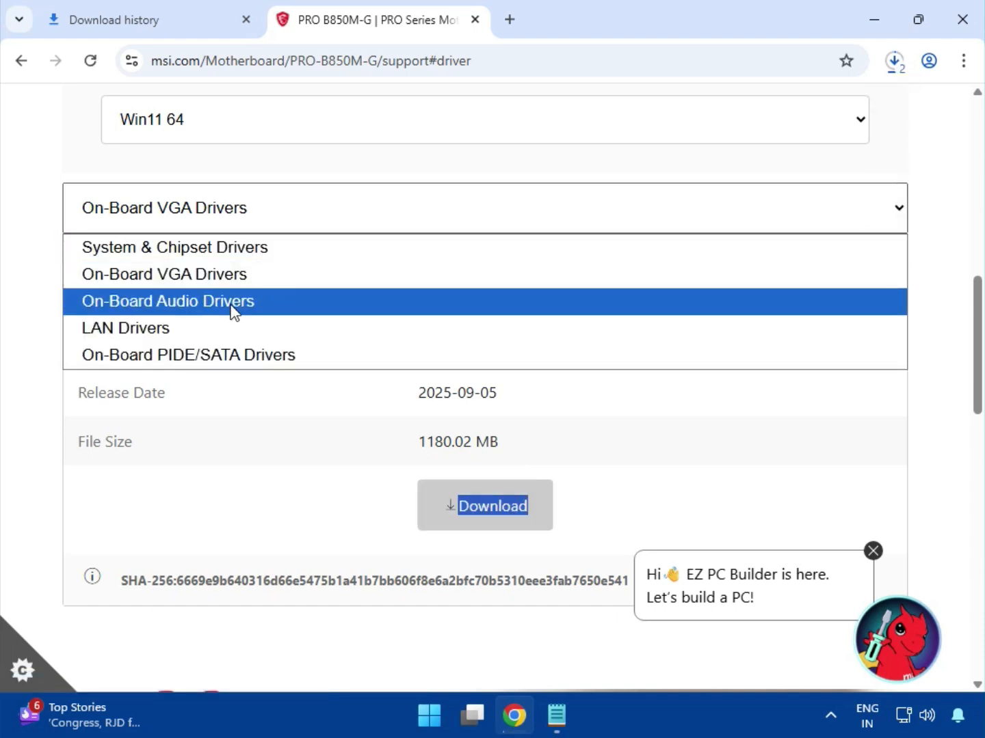
click(335, 312)
drag(465, 301, 618, 310)
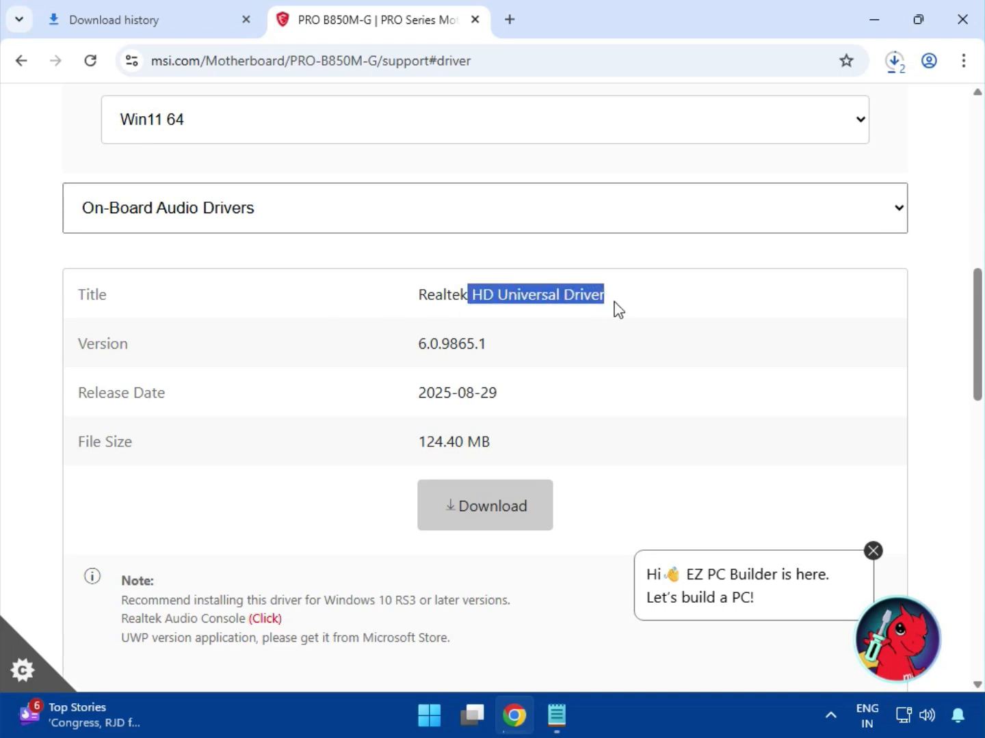
click(513, 508)
Switch to LAN Drivers and download the Realtek PCI-E Ethernet Drivers
click(194, 218)
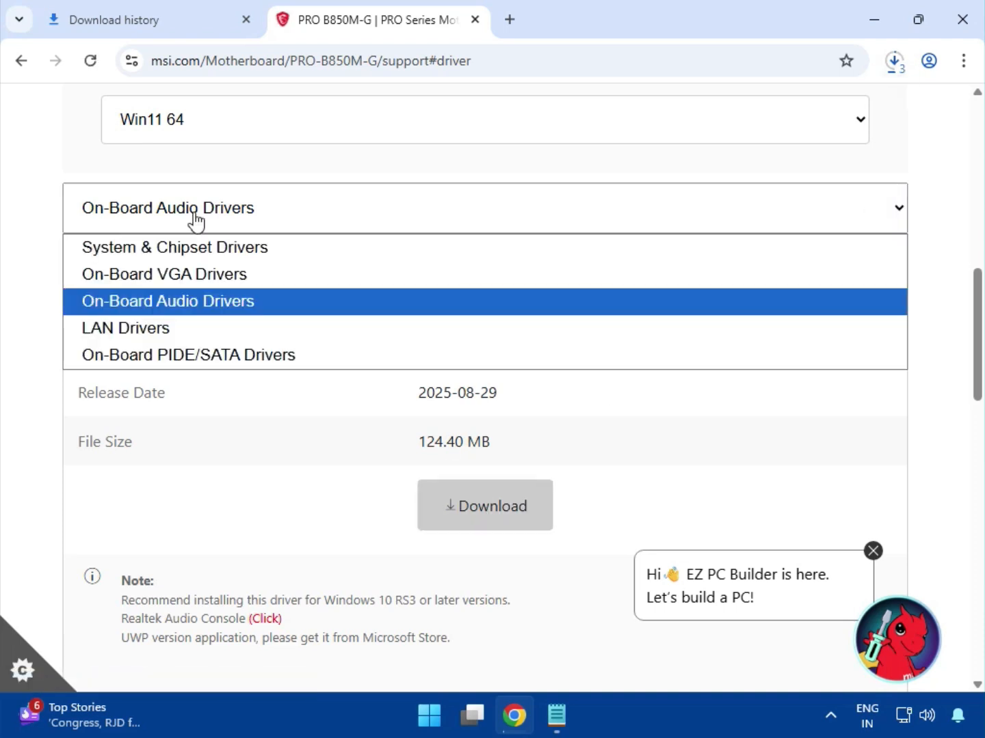
click(194, 335)
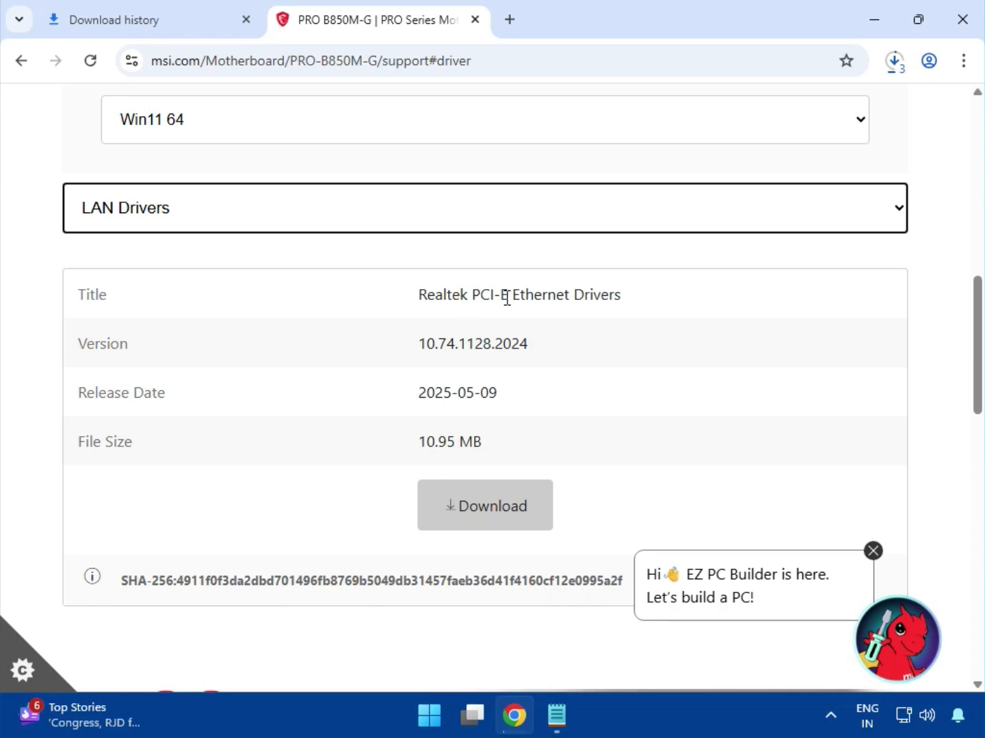
drag(507, 299, 562, 347)
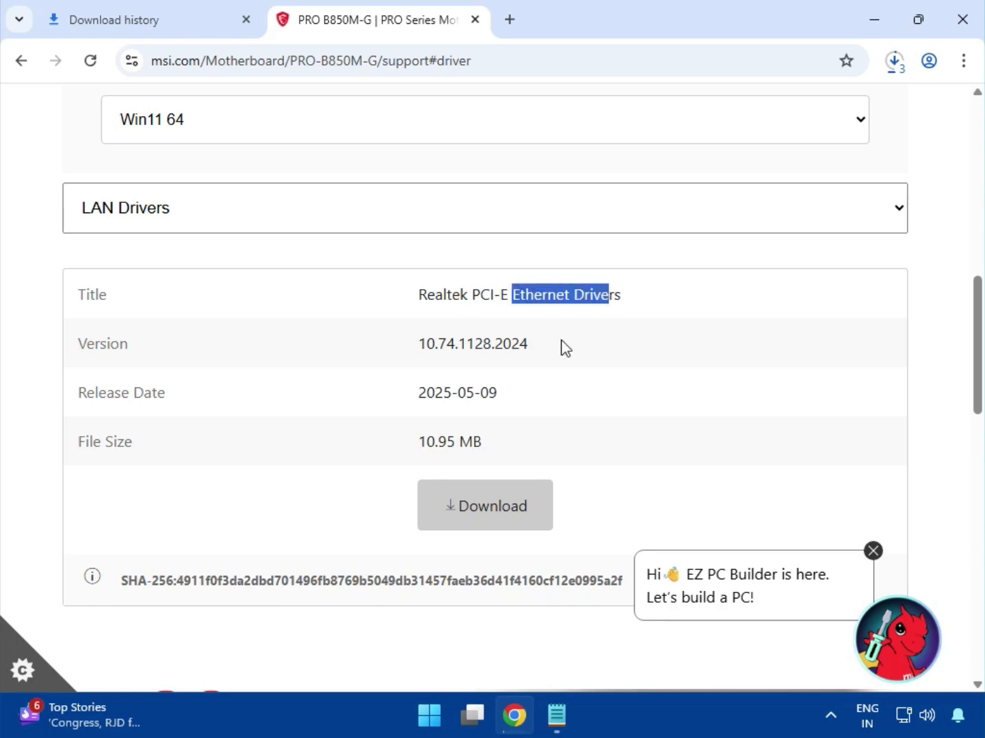
click(497, 510)
Open the full download history and show bt_drivers (3).zip in its folder
scroll(494, 504, down, 3)
scroll(496, 502, up, 1)
scroll(497, 501, up, 3)
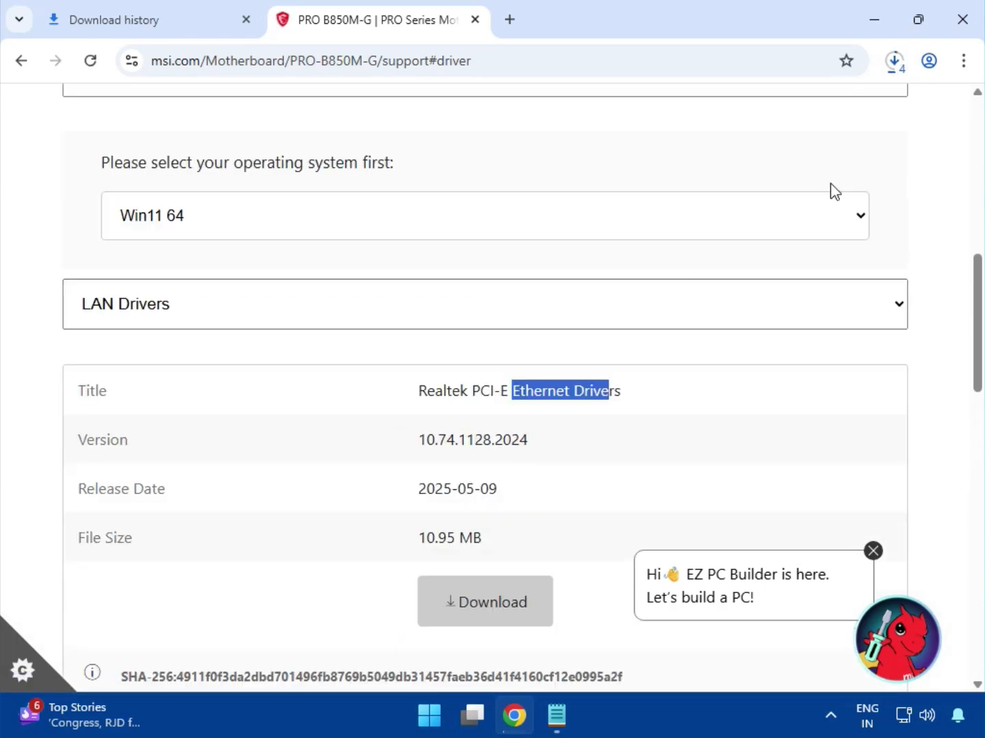
click(895, 68)
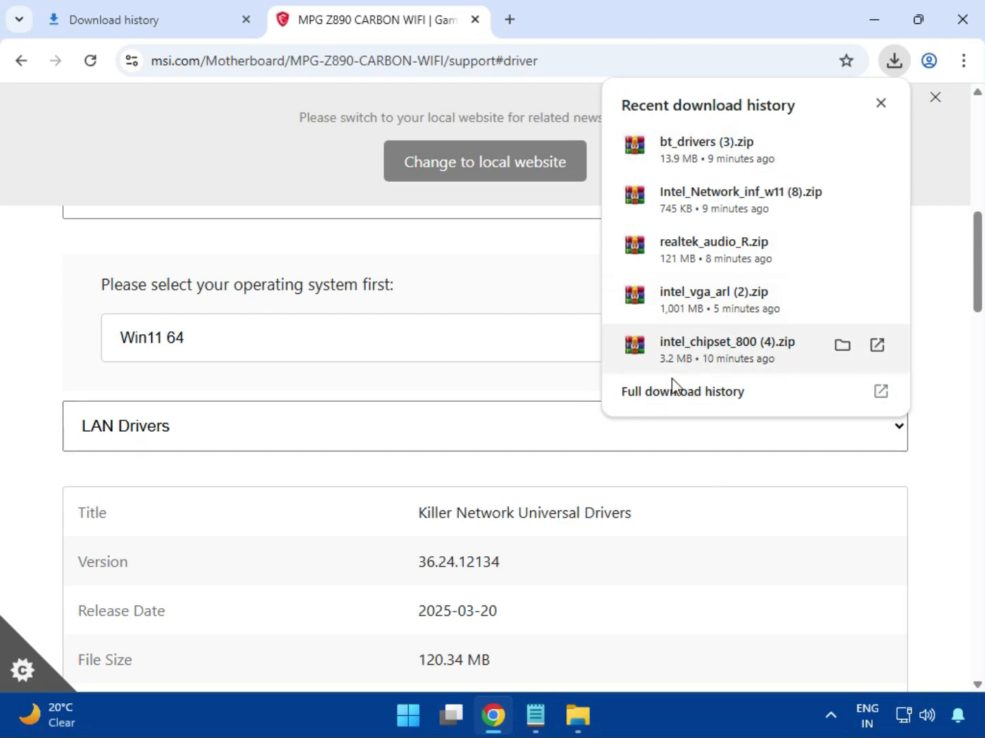
click(656, 400)
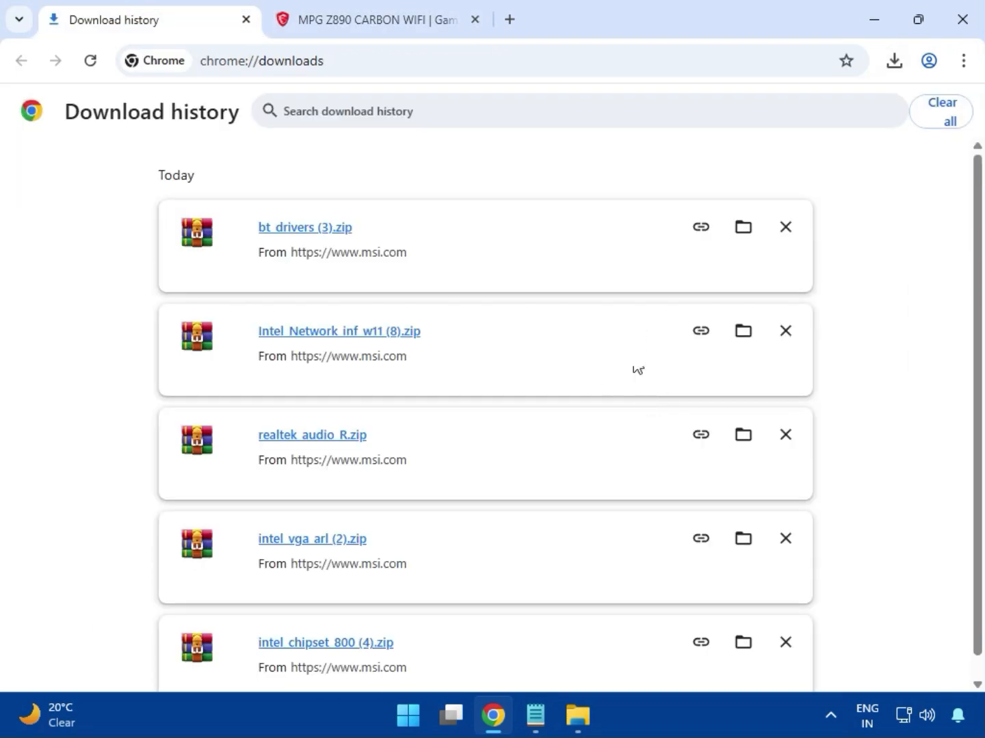
click(741, 230)
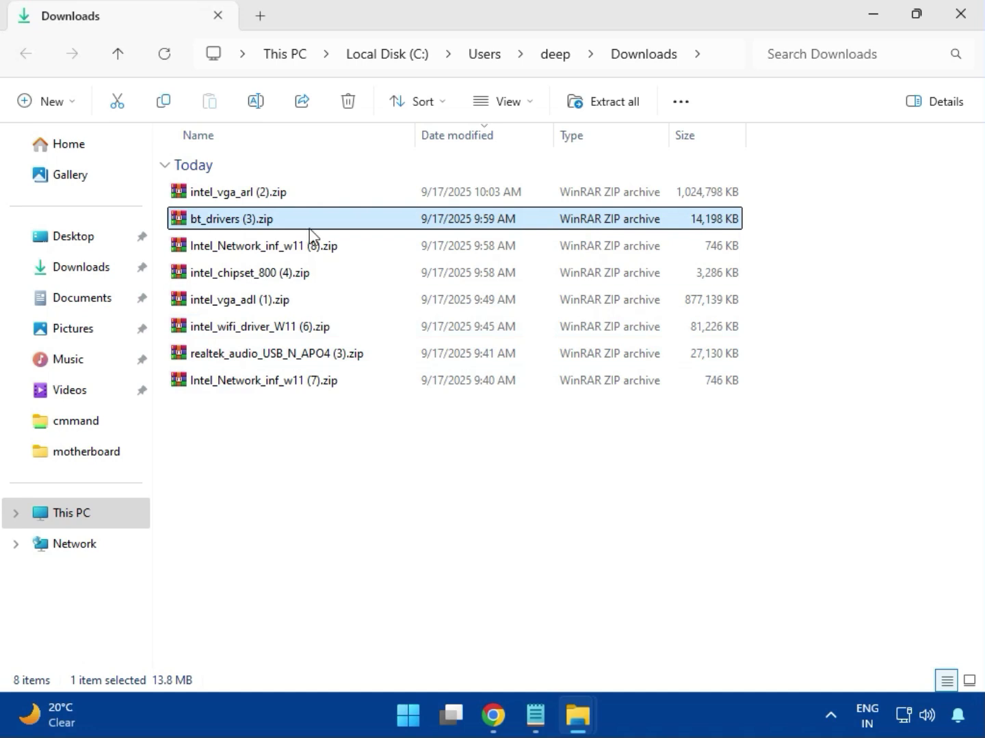
Open intel_vga_arl (2).zip, dismiss the WinRAR licence notice, and enter the Intel VGA Driver_32.0.101.6629 folder
key(Up)
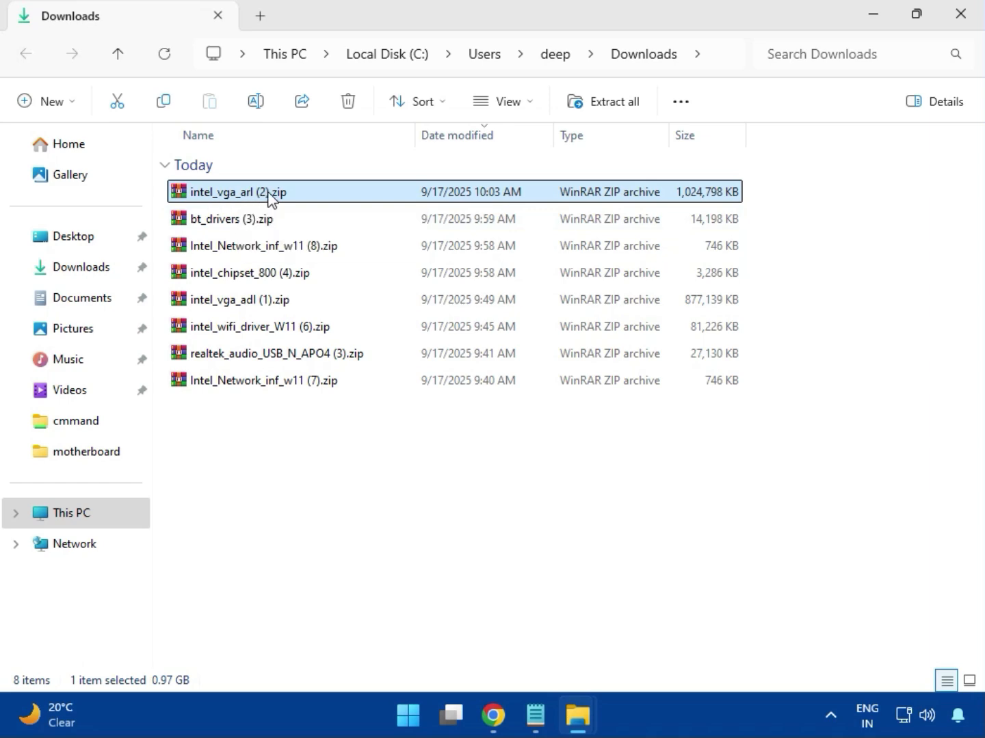
double_click(269, 197)
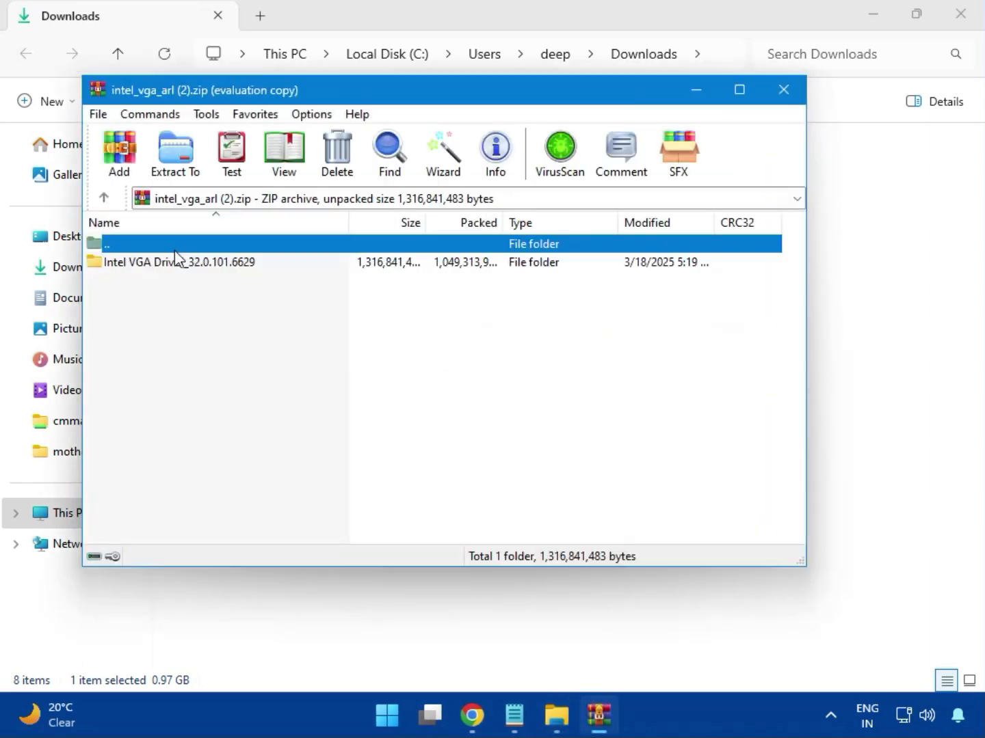
click(177, 268)
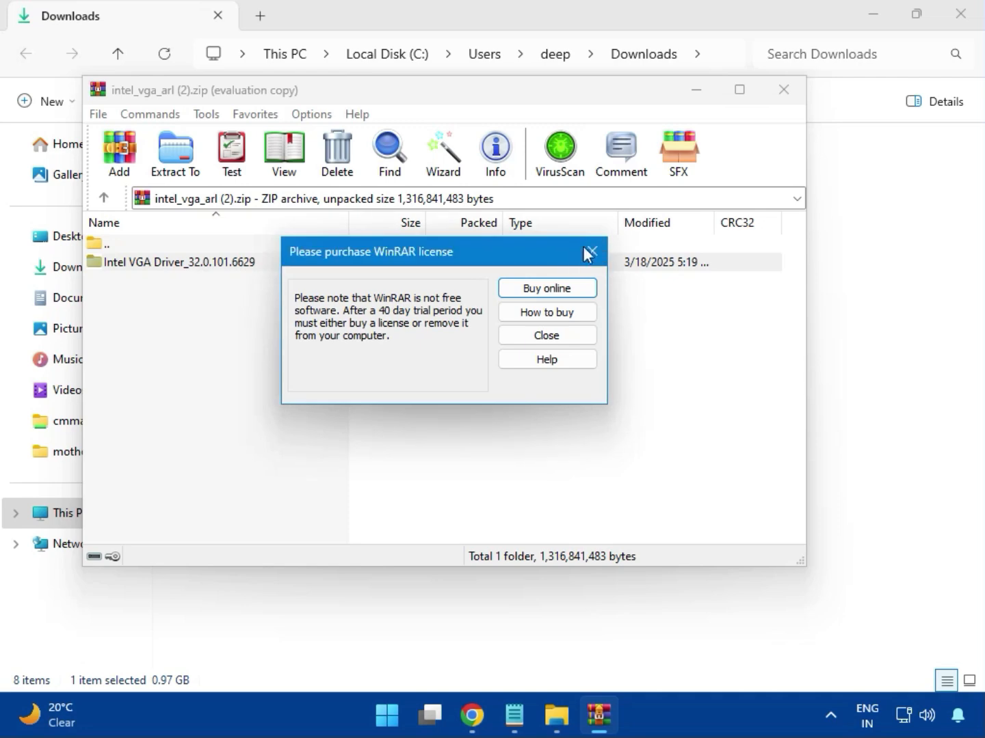
click(588, 252)
double_click(204, 264)
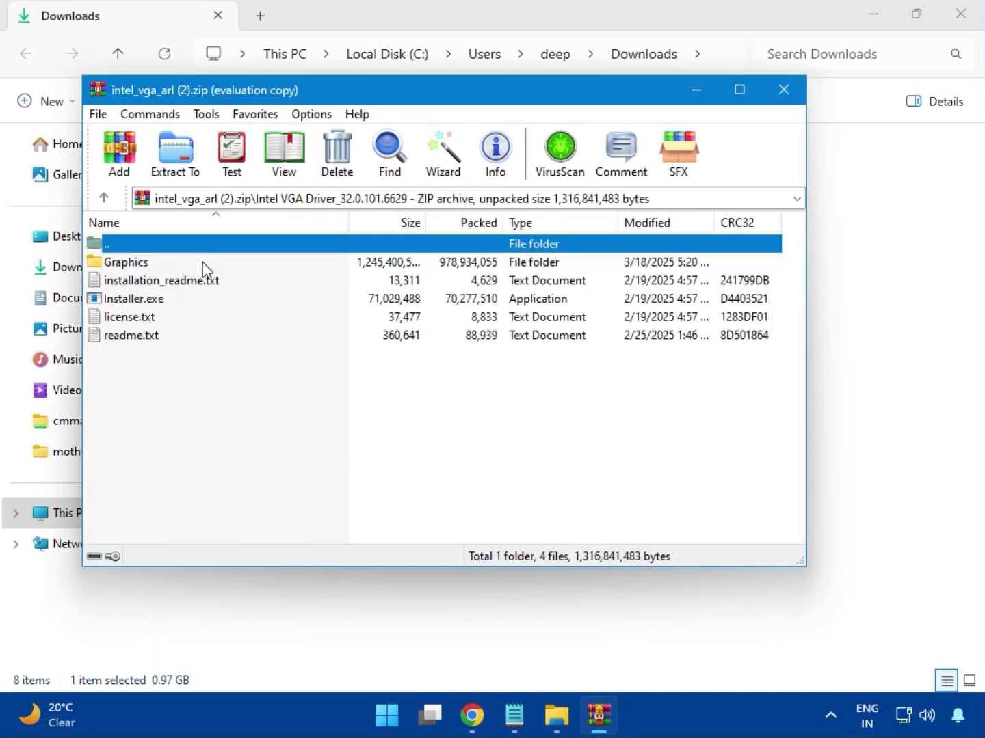
Run Installer.exe from the archive and allow it to make changes to the device
click(161, 300)
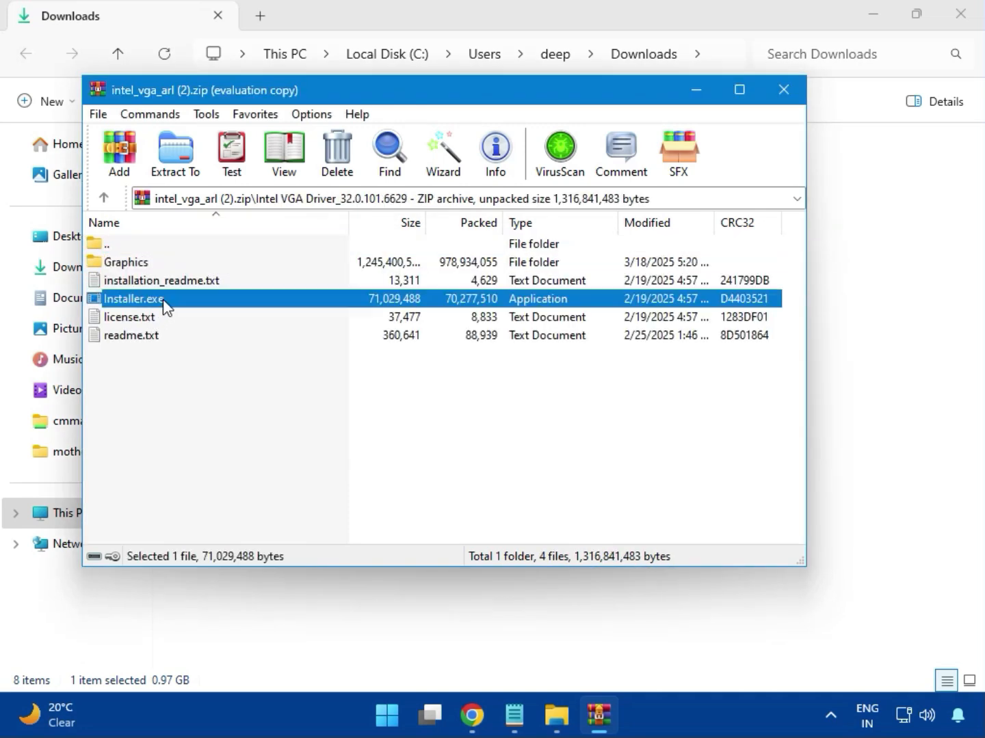
double_click(193, 301)
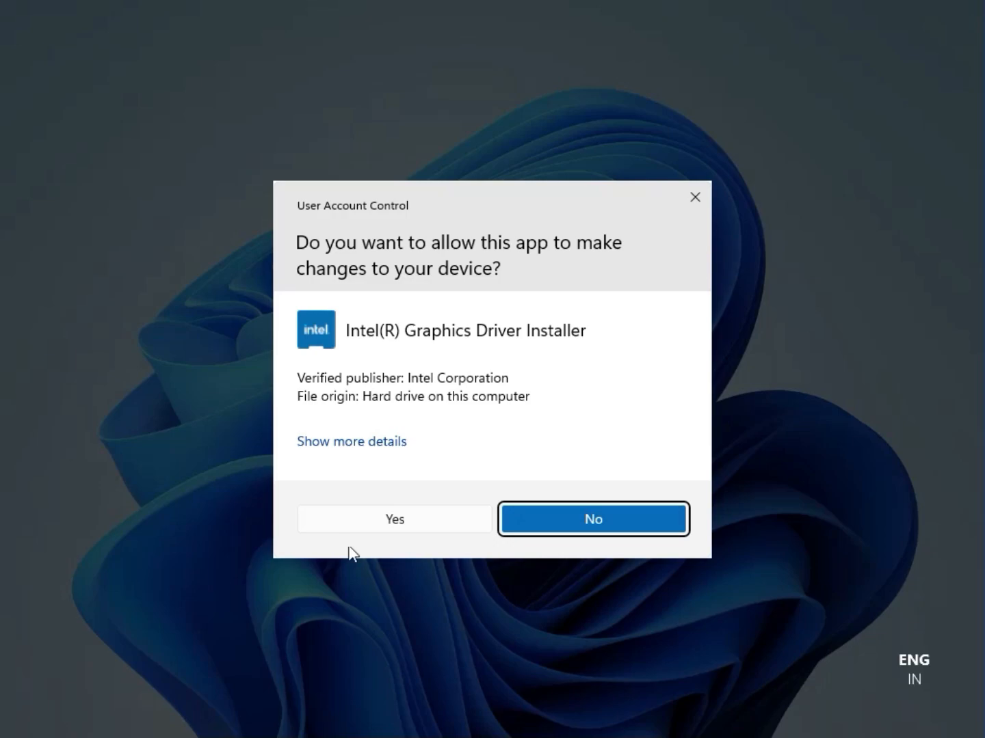
click(383, 520)
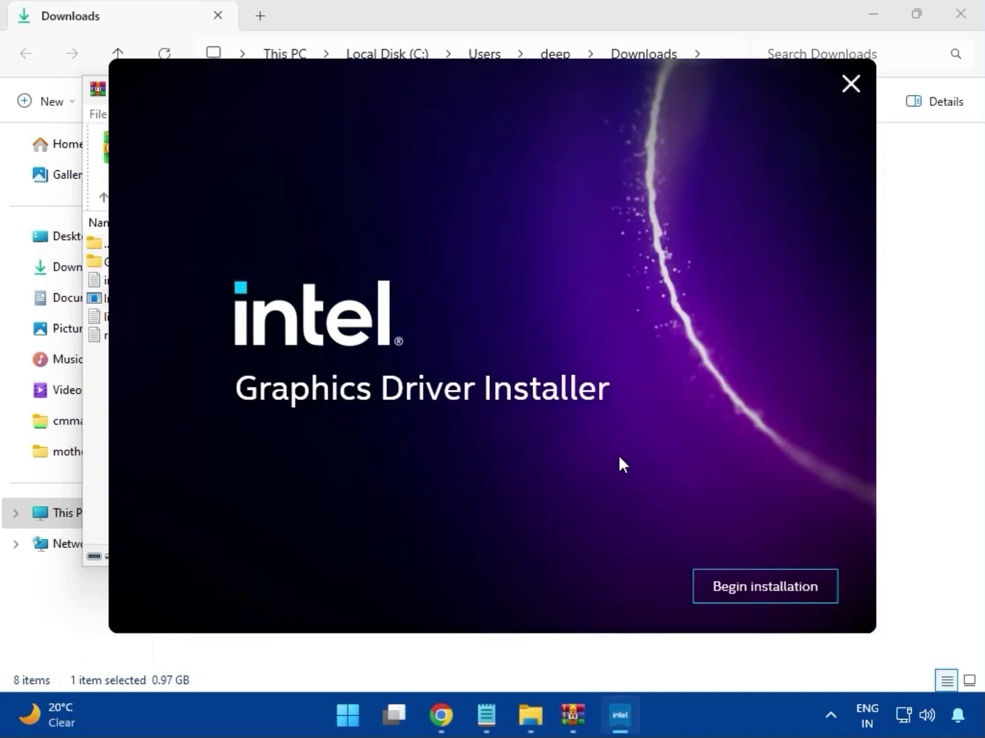
Begin the Intel graphics driver installation, then close the installer and the archive window
click(753, 585)
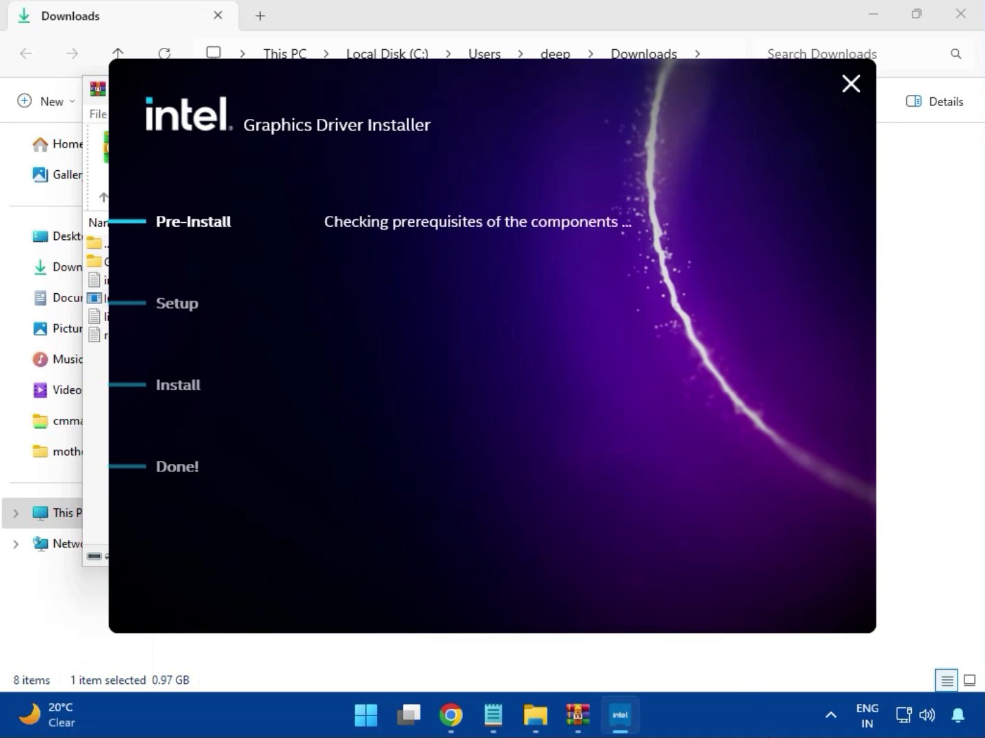
click(797, 601)
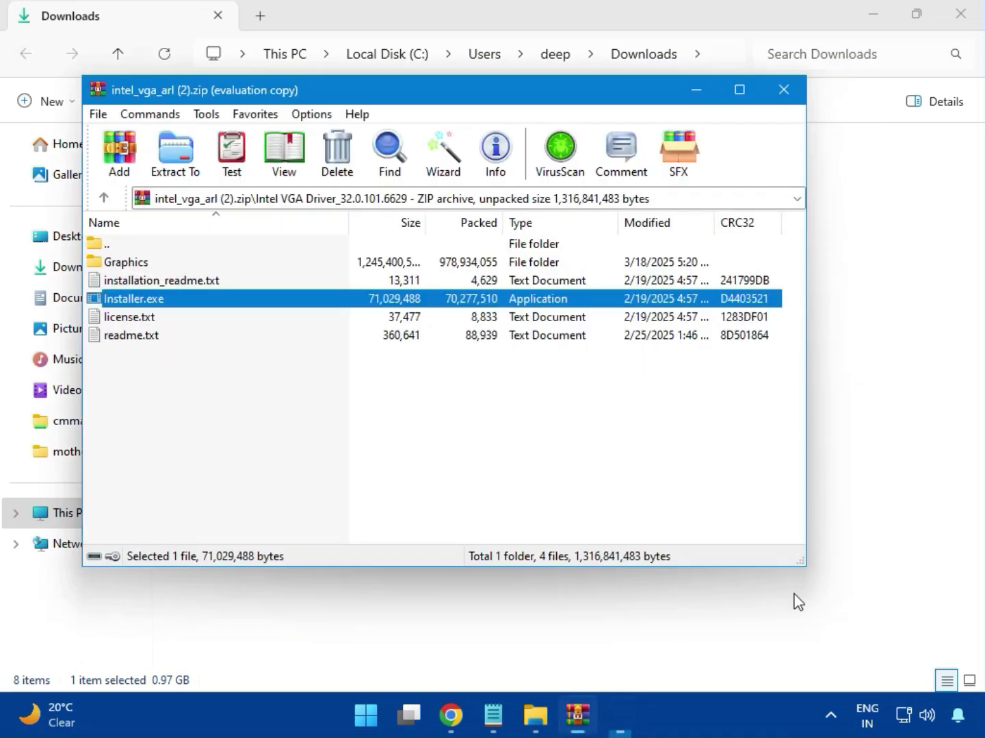
click(779, 84)
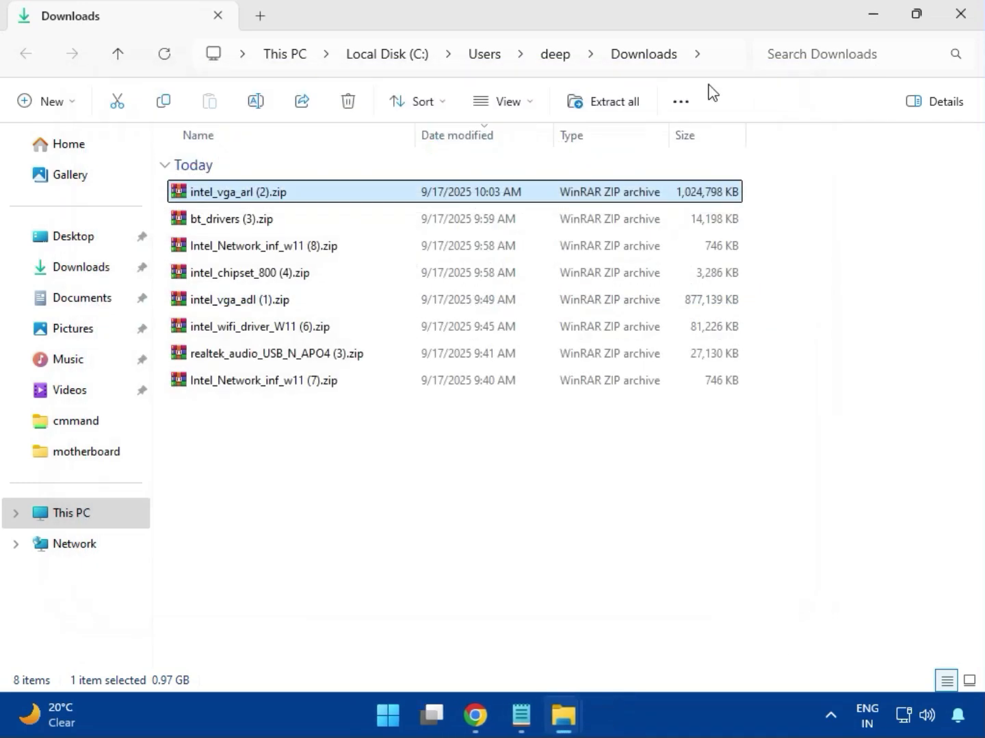
Open the Intel BlueTooth Driver_23.70.0.2 folder inside bt_drivers (3).zip, dismissing the WinRAR notice
click(210, 223)
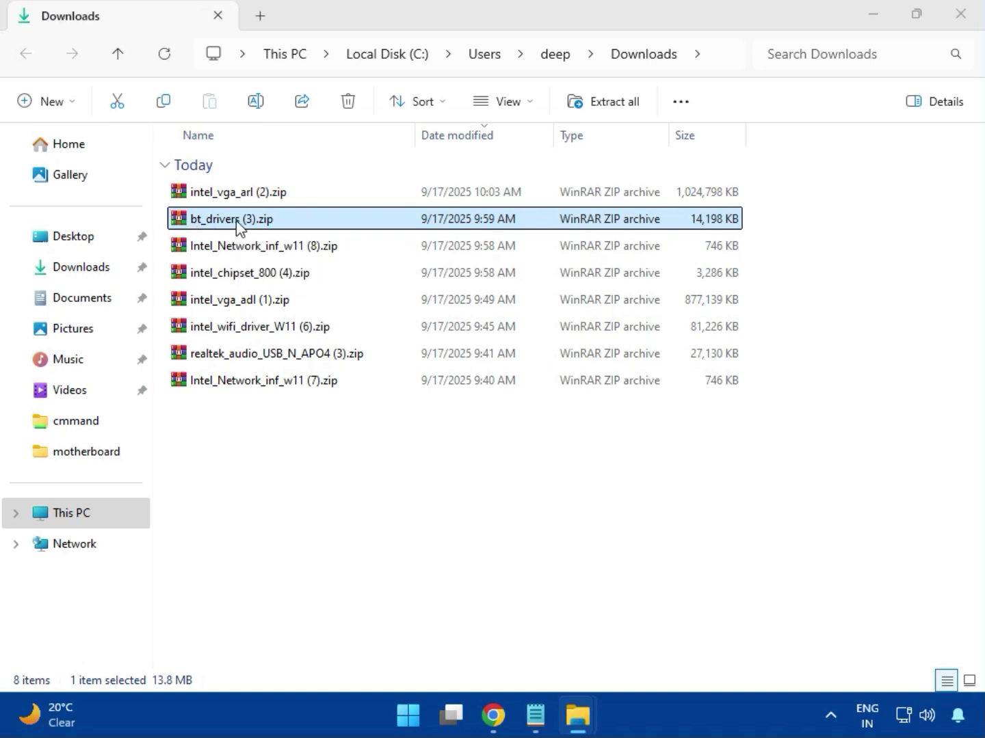
double_click(237, 223)
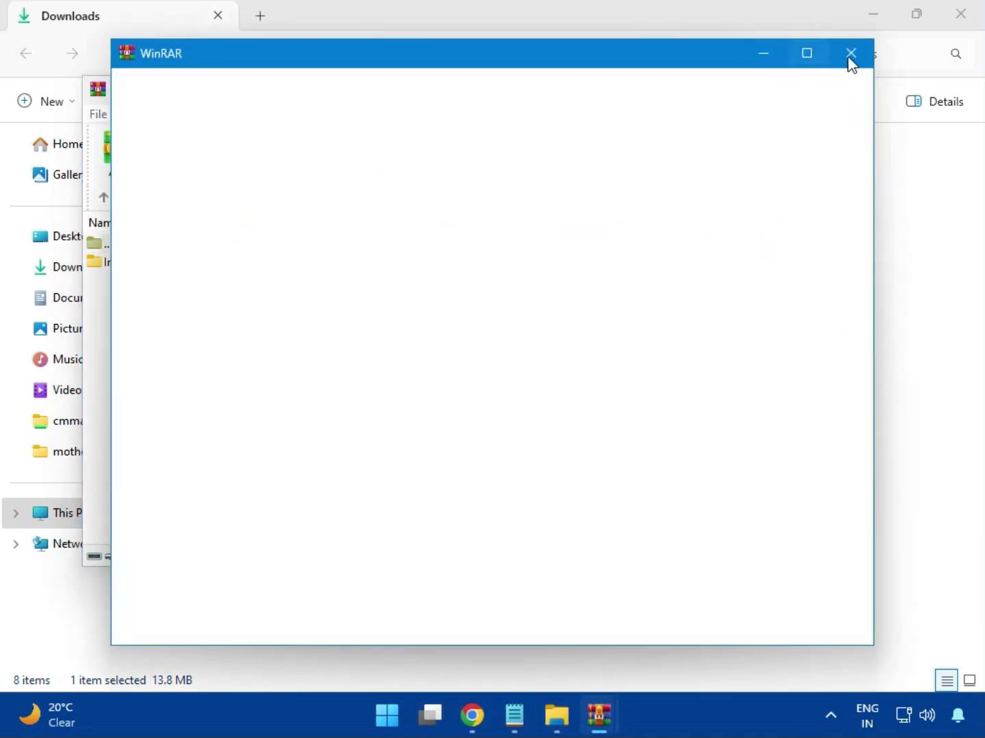
click(848, 58)
click(164, 268)
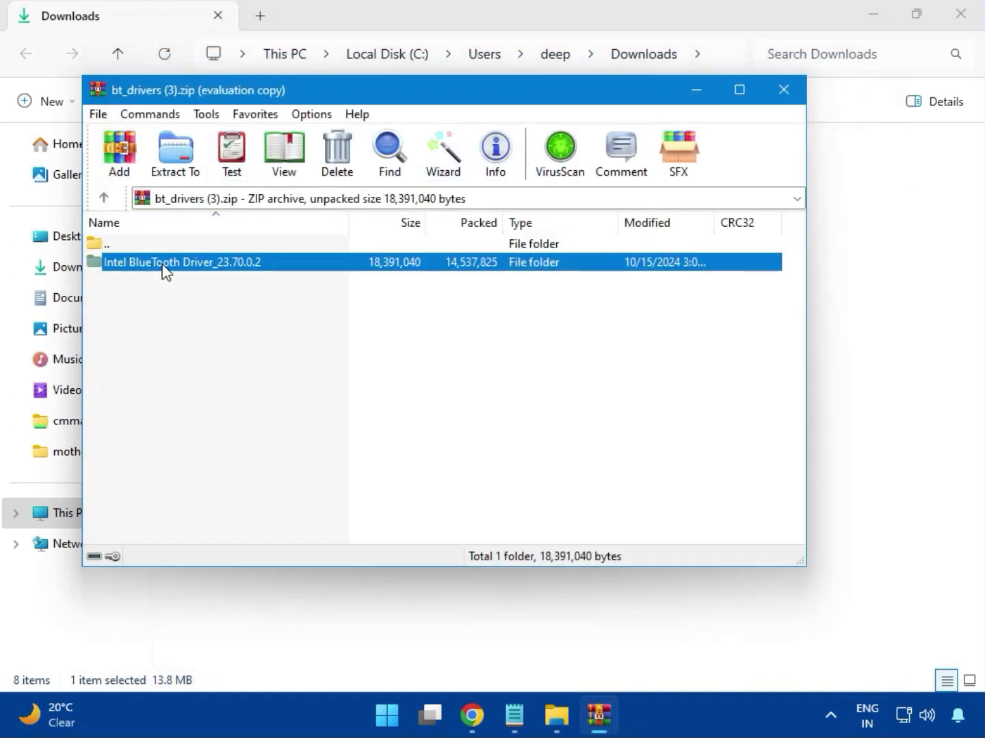
double_click(181, 264)
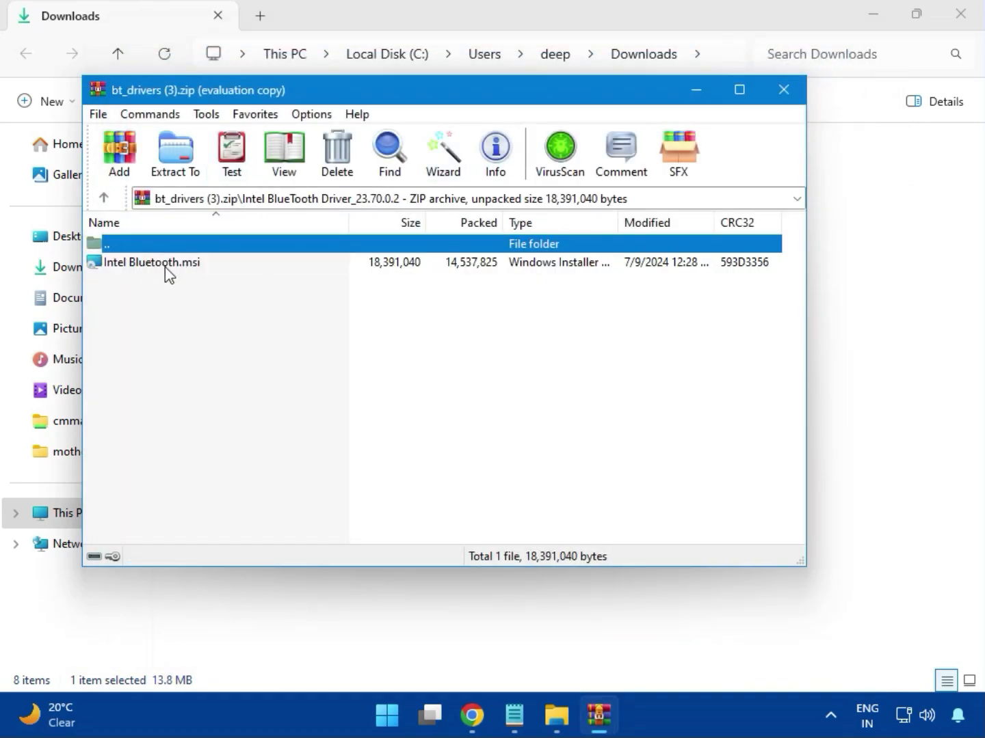
Install Intel Wireless Bluetooth from Intel Bluetooth.msi using the Typical setup, accepting the licence and allowing device changes, and close the archive
double_click(167, 268)
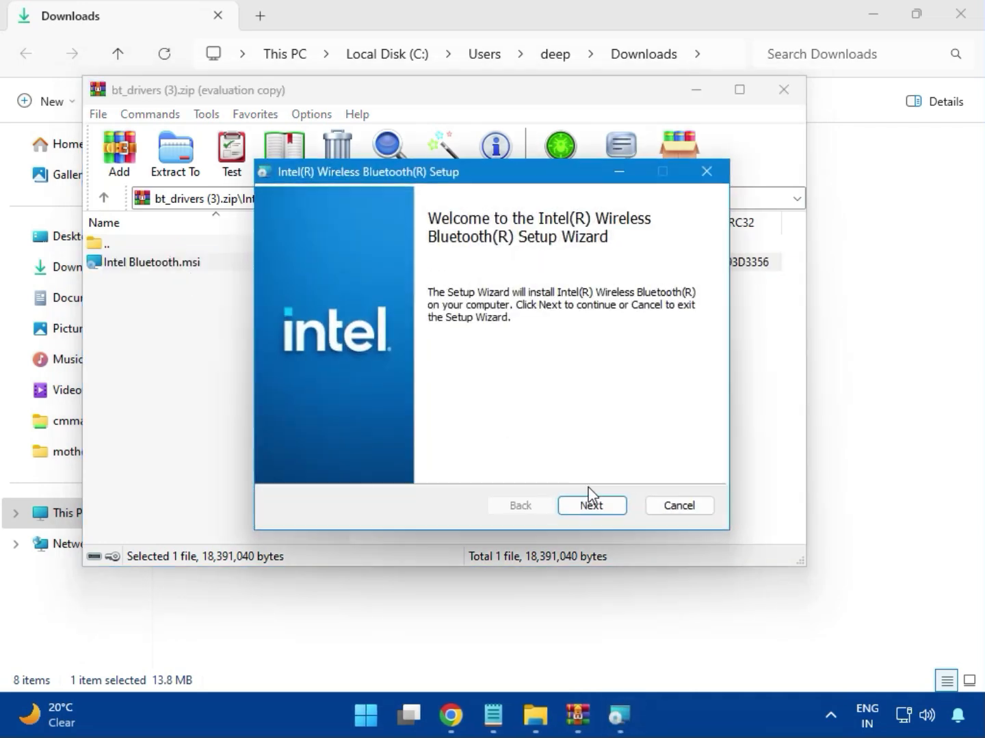
click(589, 506)
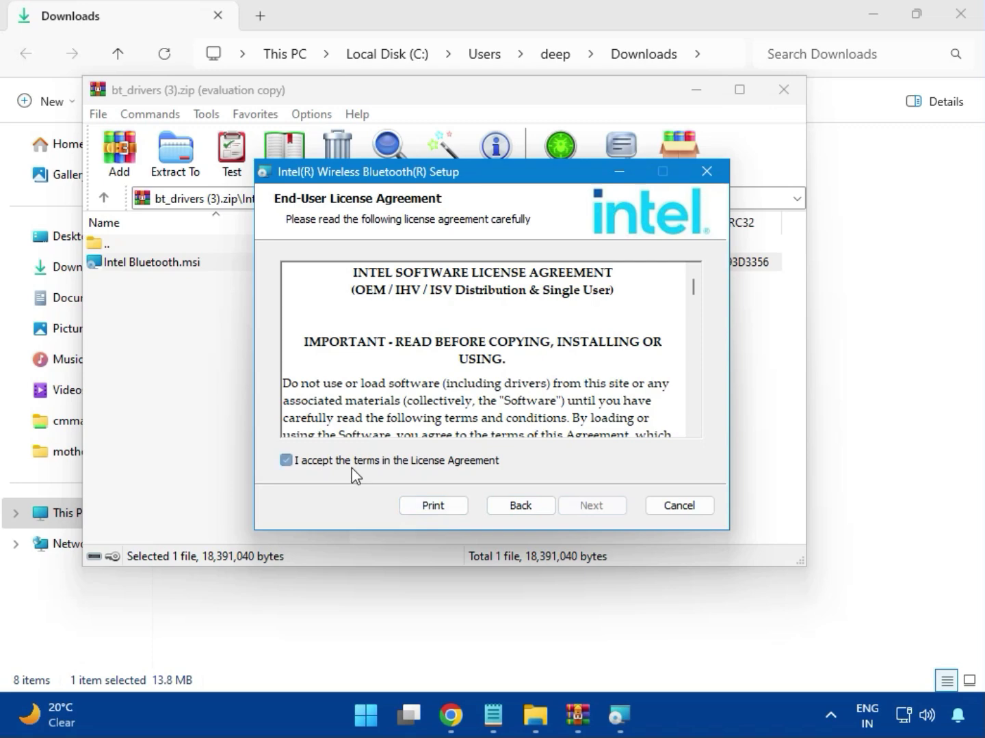
click(353, 471)
click(584, 505)
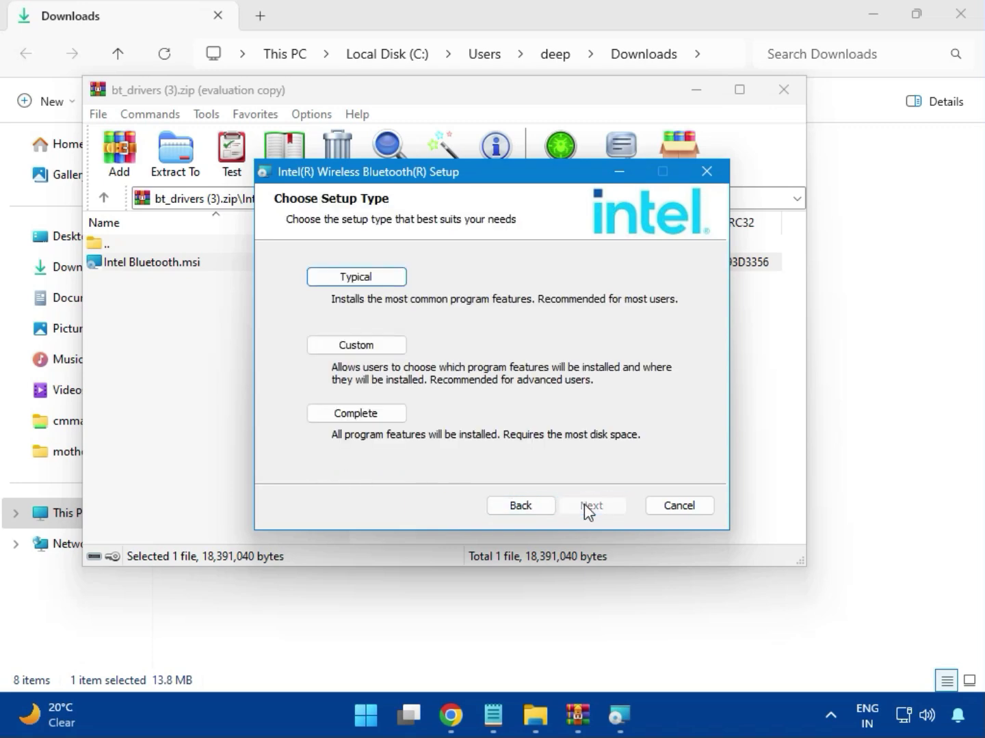
click(340, 280)
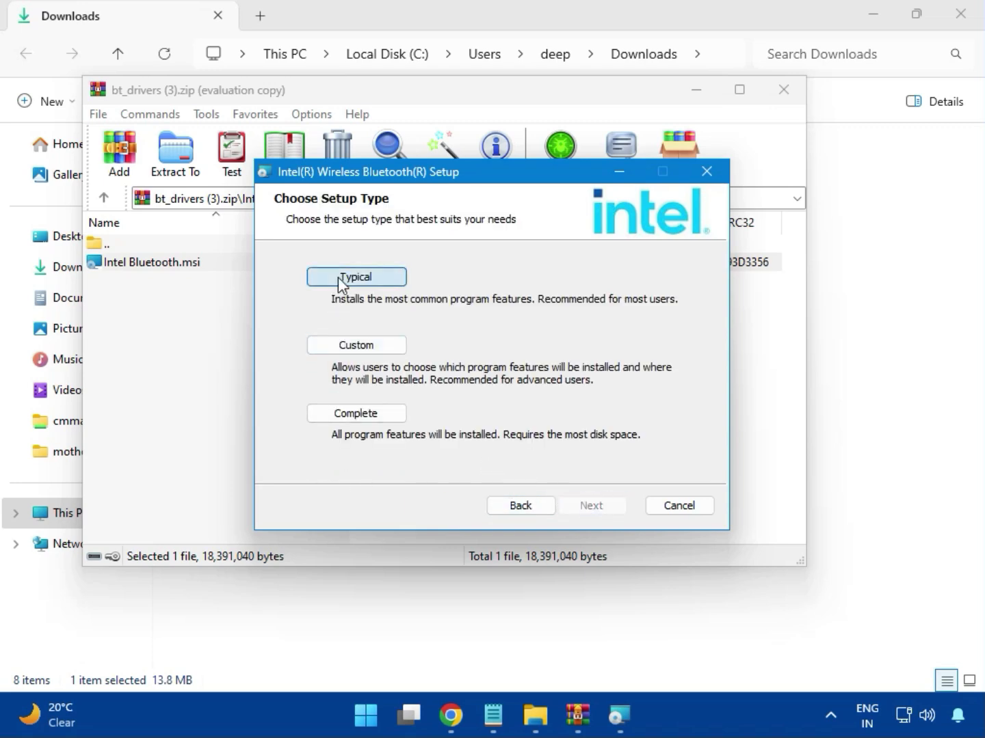
click(564, 503)
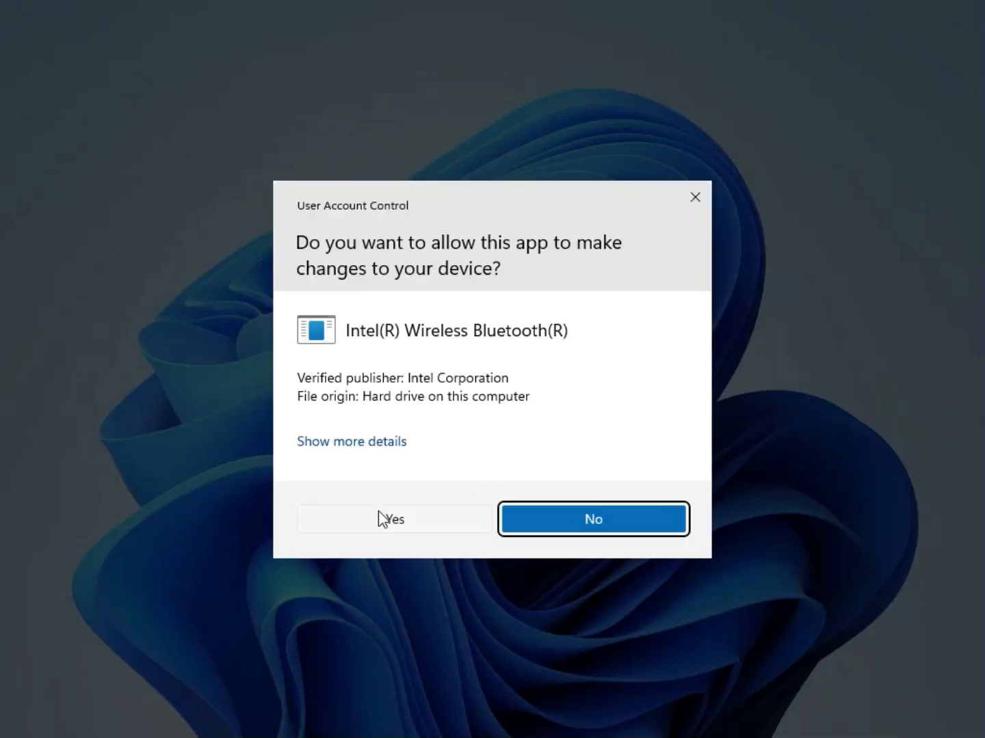
click(378, 509)
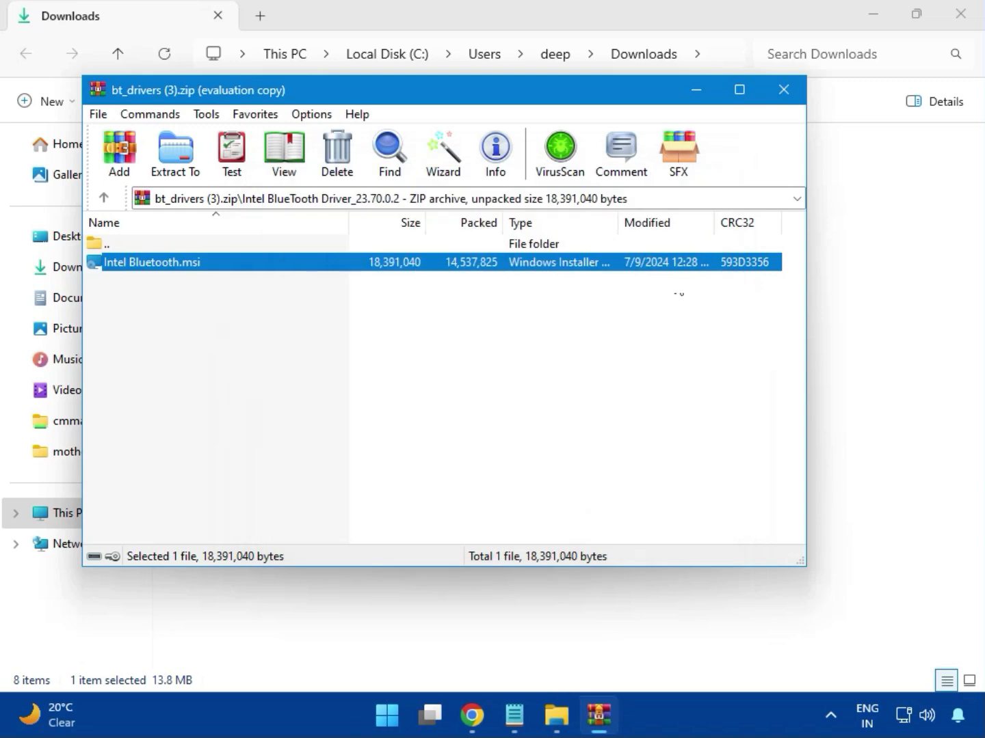
click(788, 93)
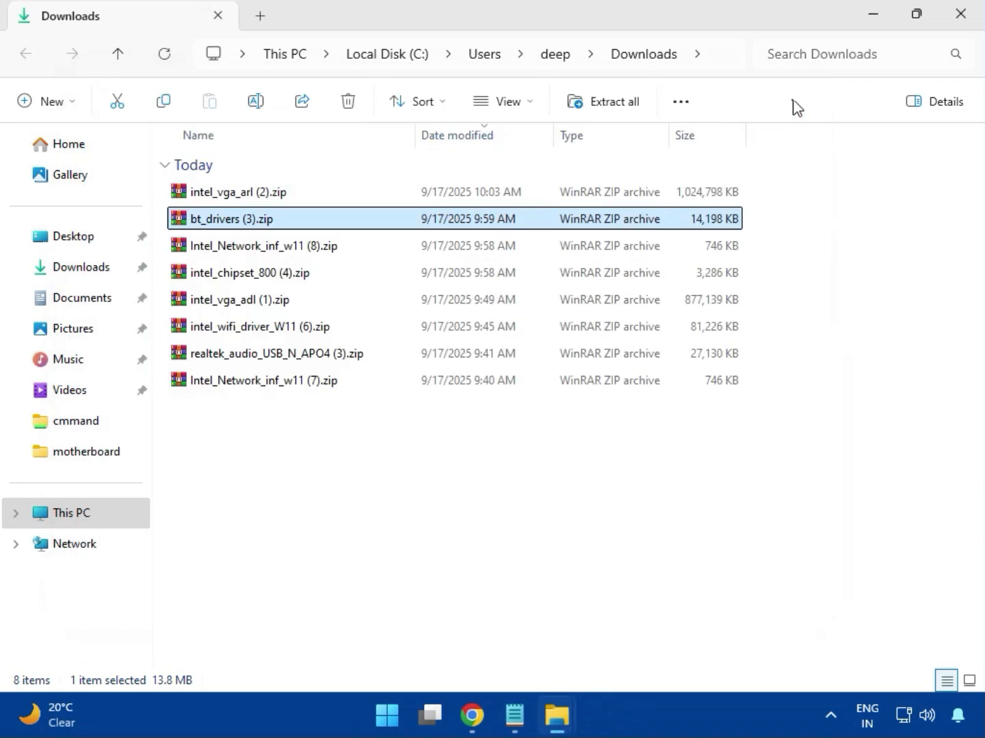
Open the W11 folder inside Intel_Network_inf_w11 (8).zip, dismissing the WinRAR notice
click(257, 255)
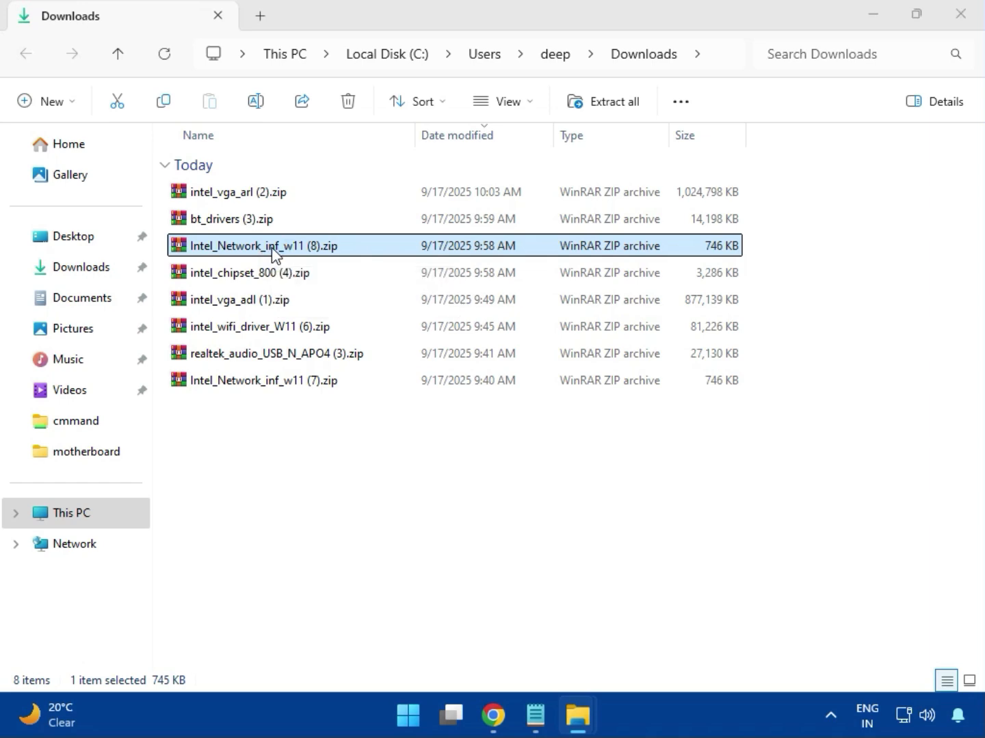
double_click(275, 251)
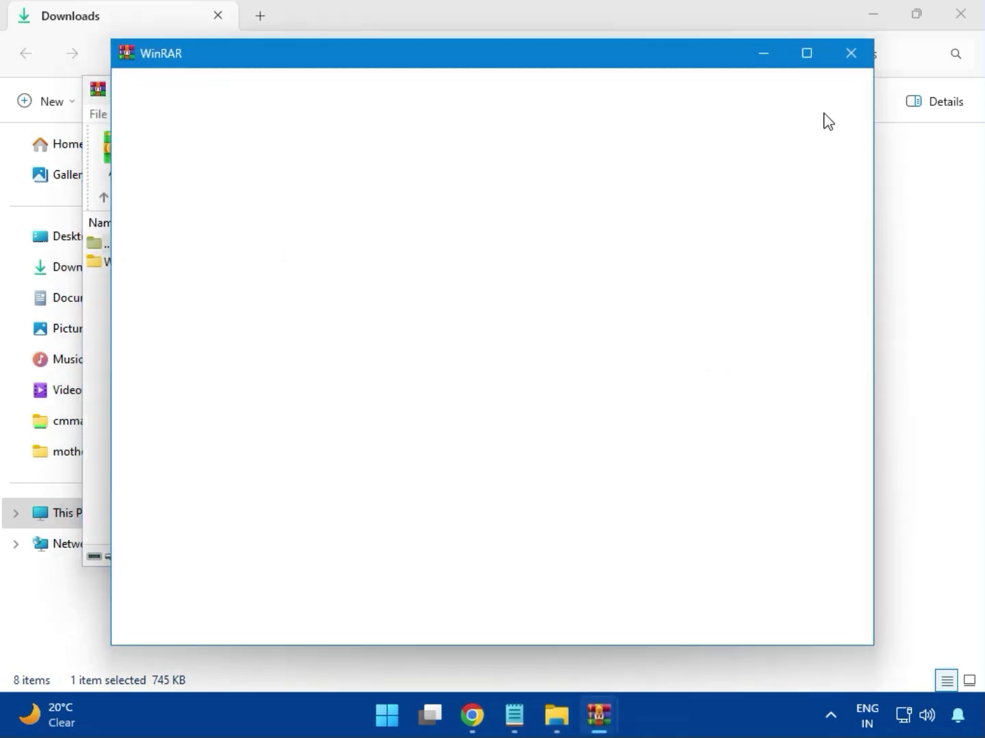
click(850, 55)
click(120, 262)
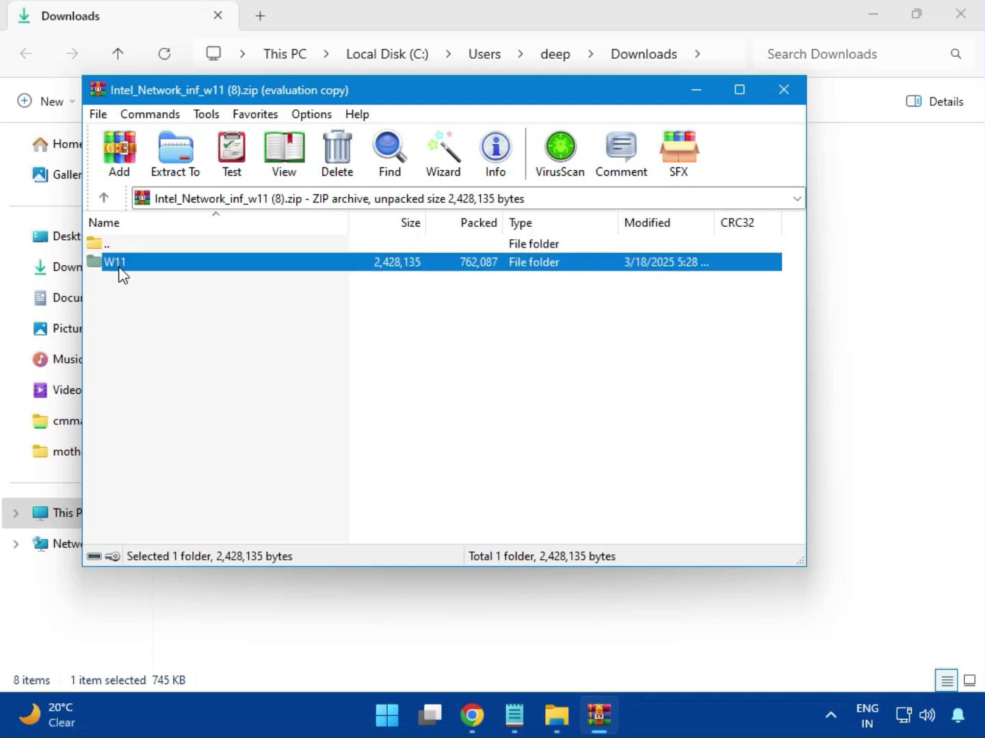
double_click(124, 270)
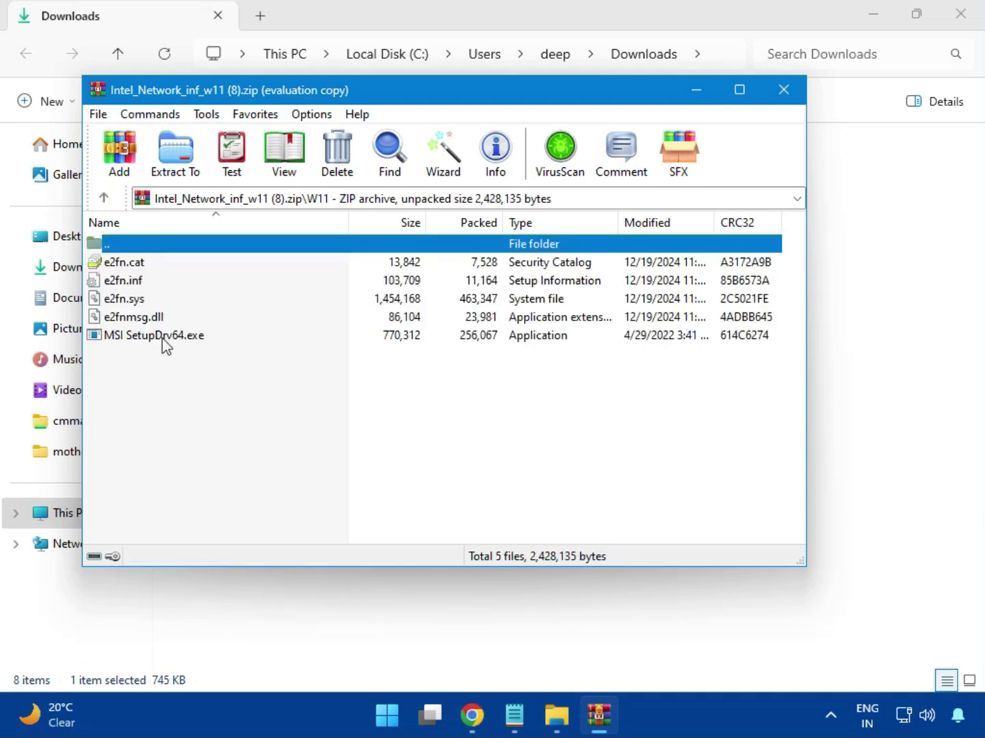
Run MSI SetupDrv64.exe with permission to change the device, and close the setup tool and the network archive
double_click(184, 338)
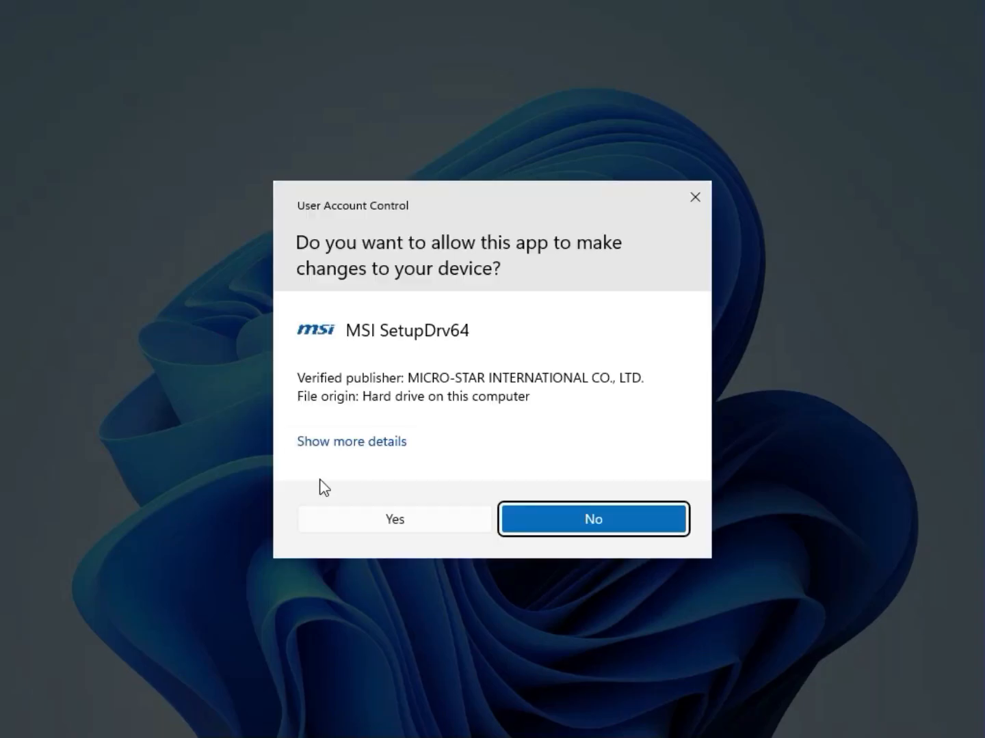
click(365, 505)
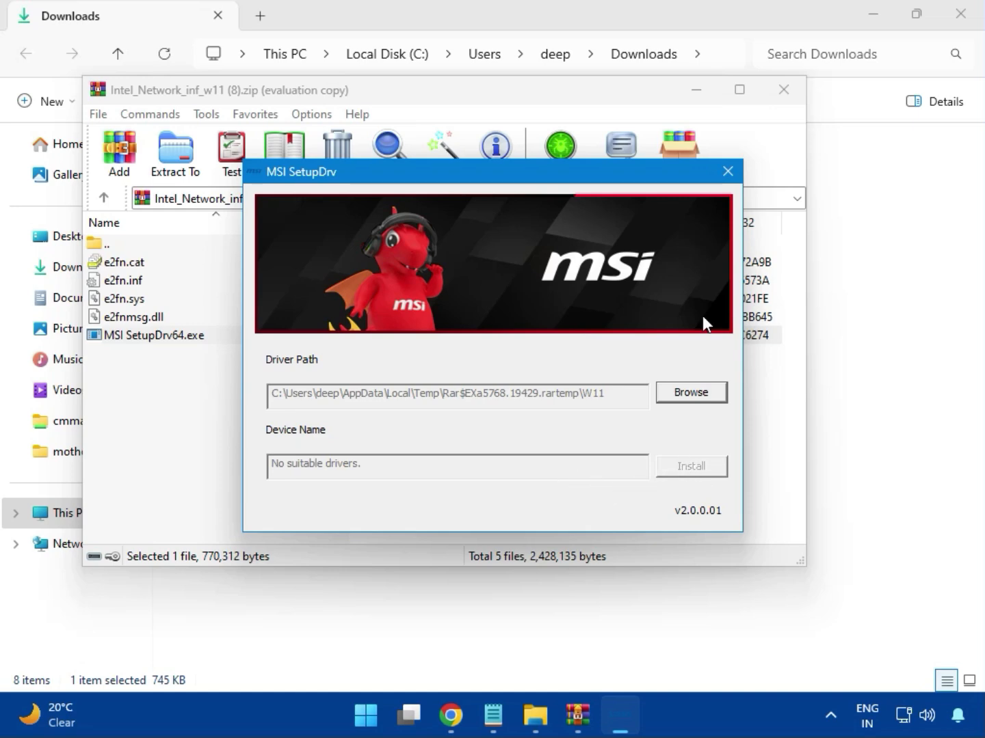
click(727, 171)
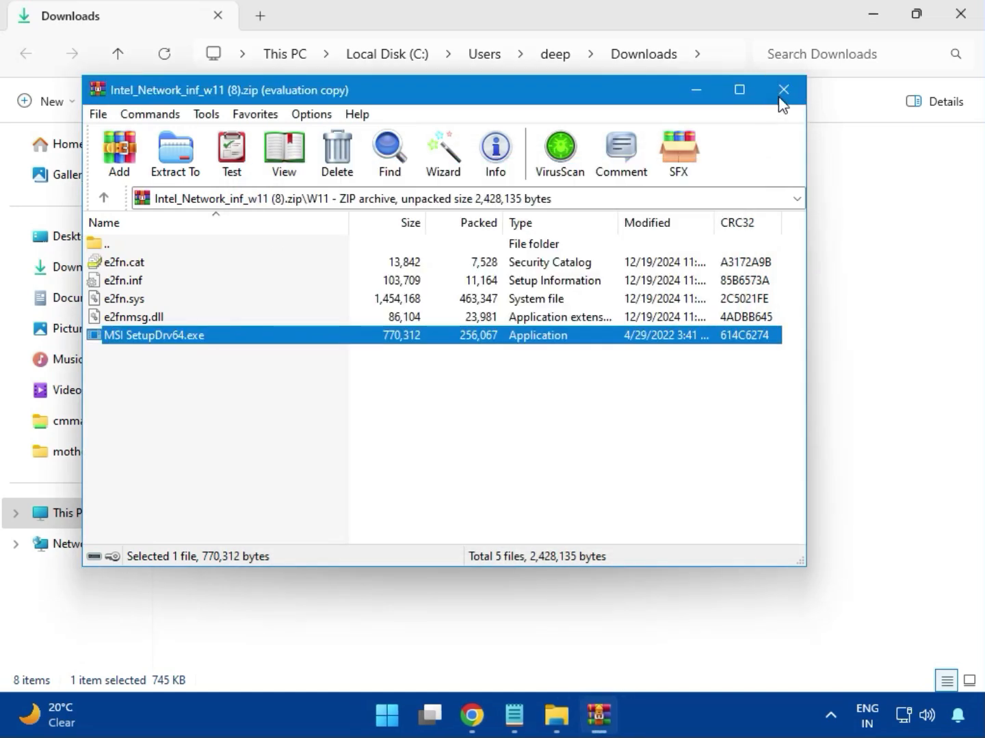
click(782, 94)
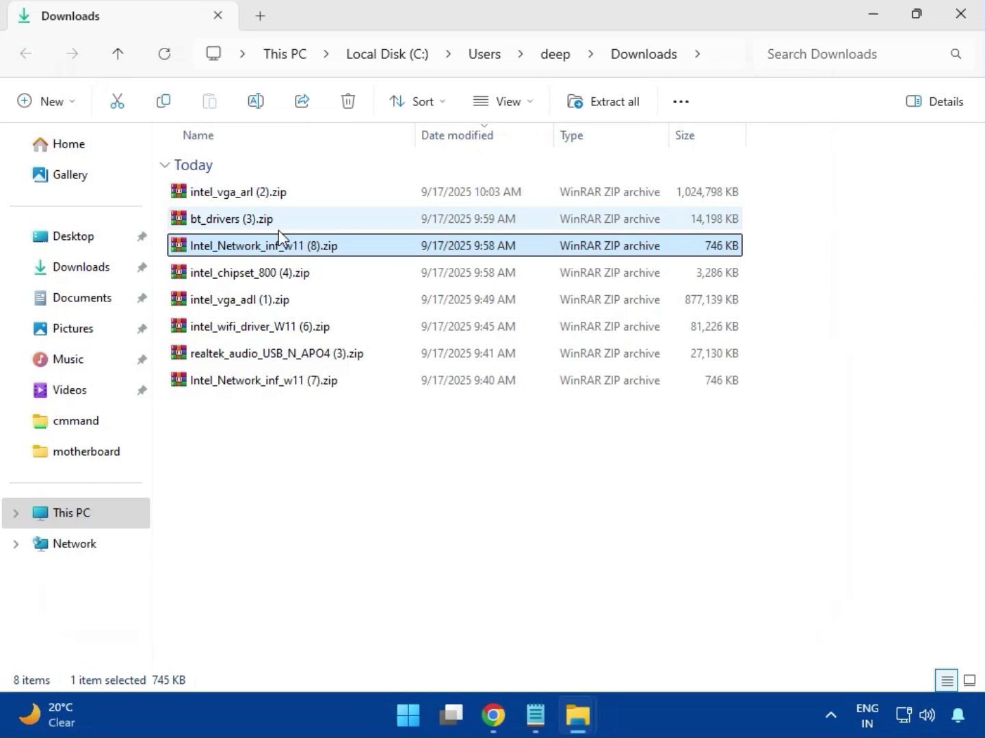
Open the Intel Chipset Driver_10.1.20062.8627 folder inside intel_chipset_800 (4).zip, dismissing the WinRAR licence notice
click(227, 277)
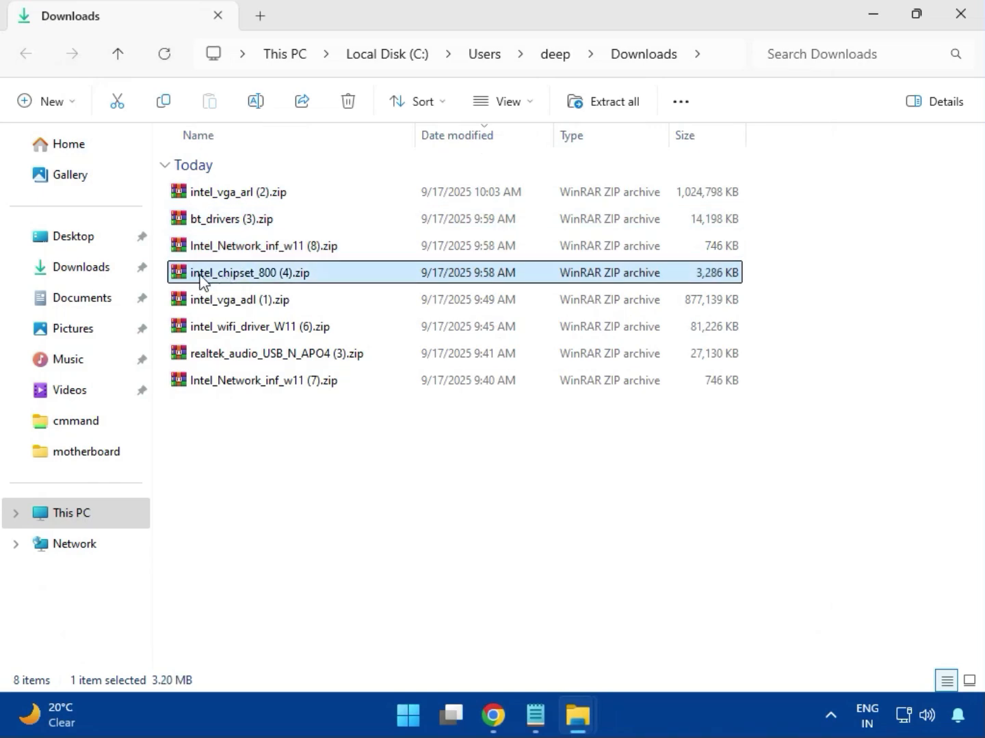
double_click(279, 276)
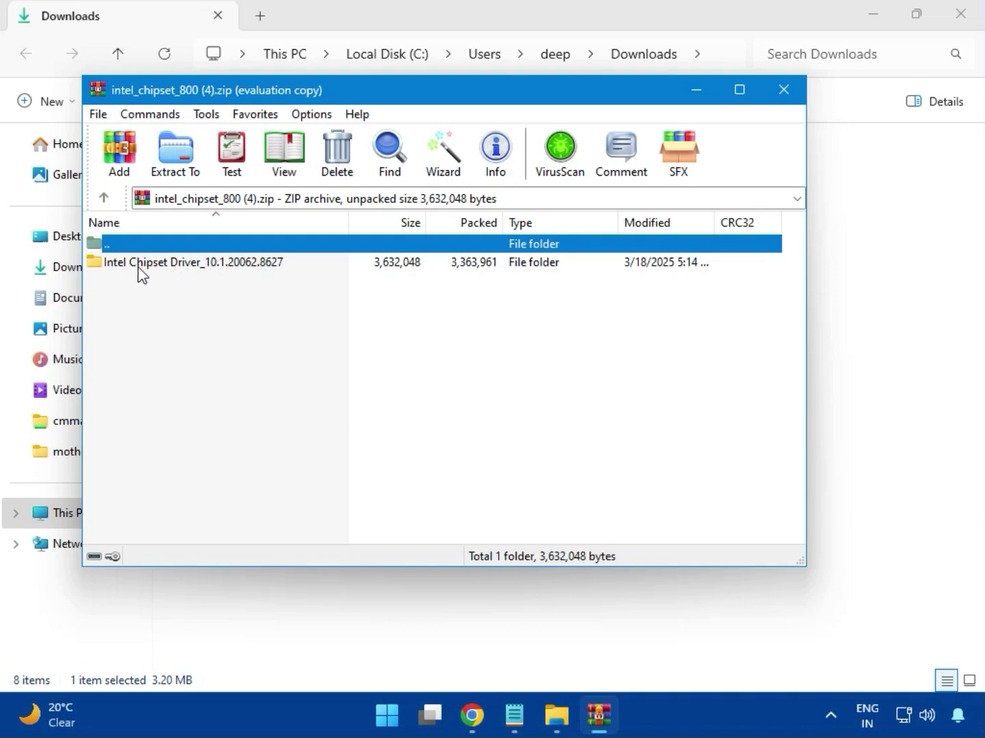
click(99, 267)
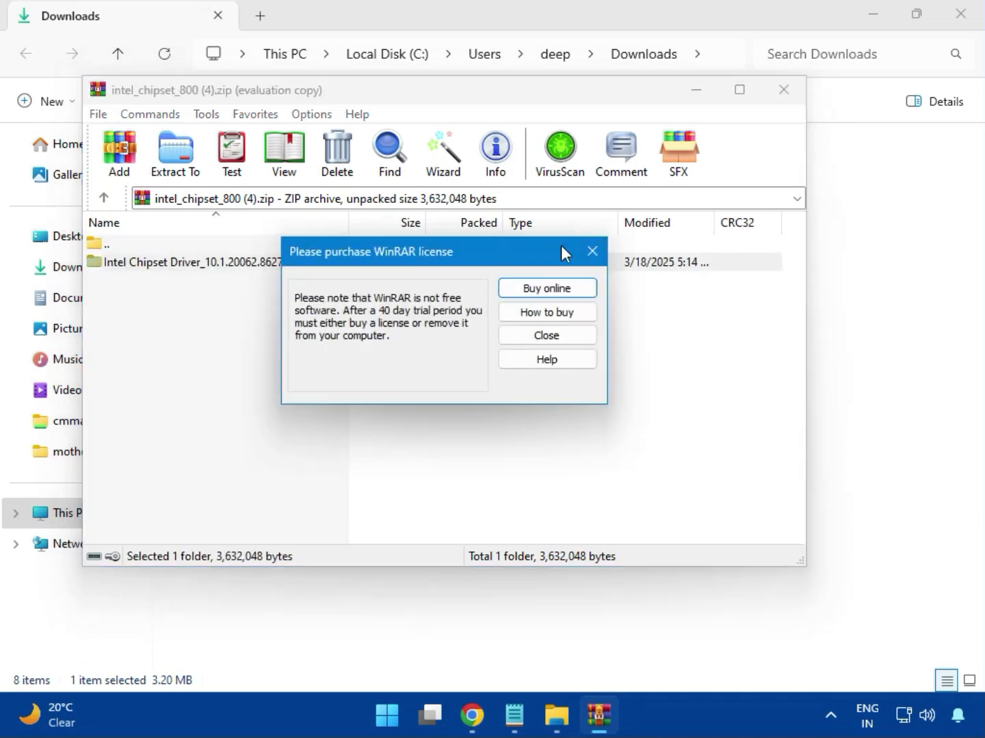
click(592, 252)
double_click(241, 266)
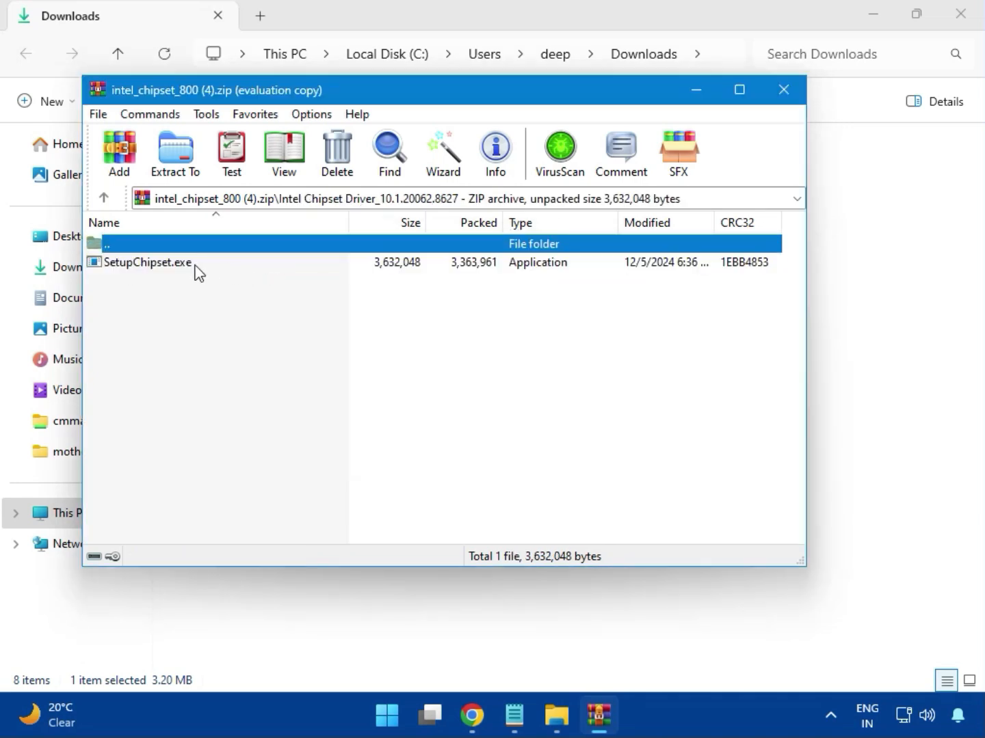
Try to install the Intel Chipset Device Software from SetupChipset.exe, accepting the licence, and close the installer and the archive
double_click(158, 267)
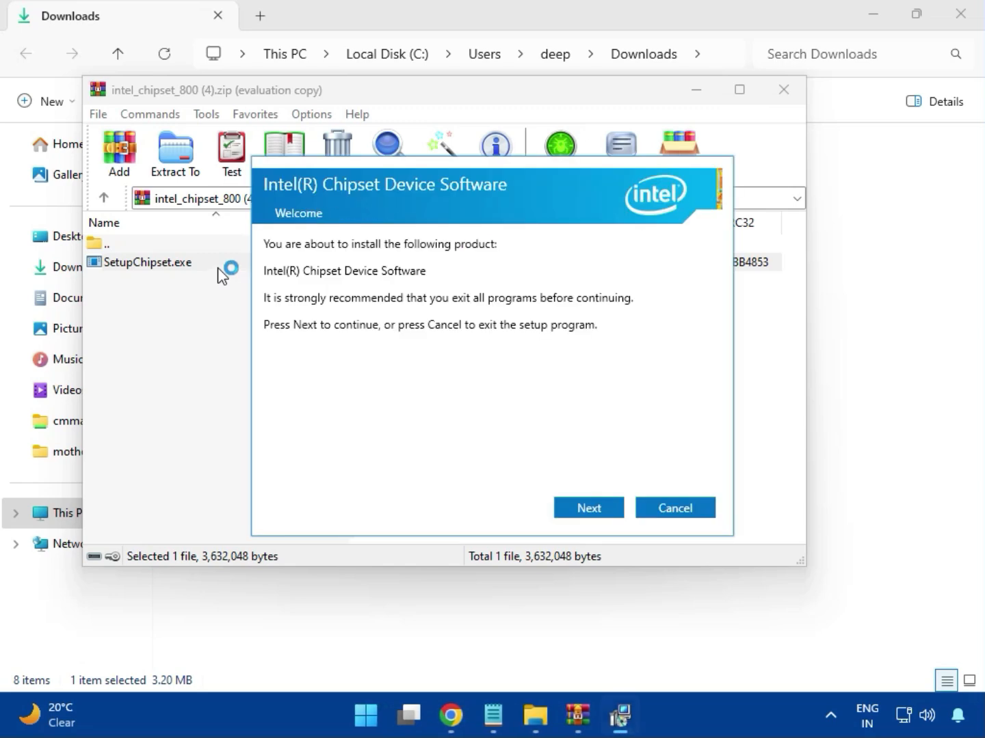
click(589, 508)
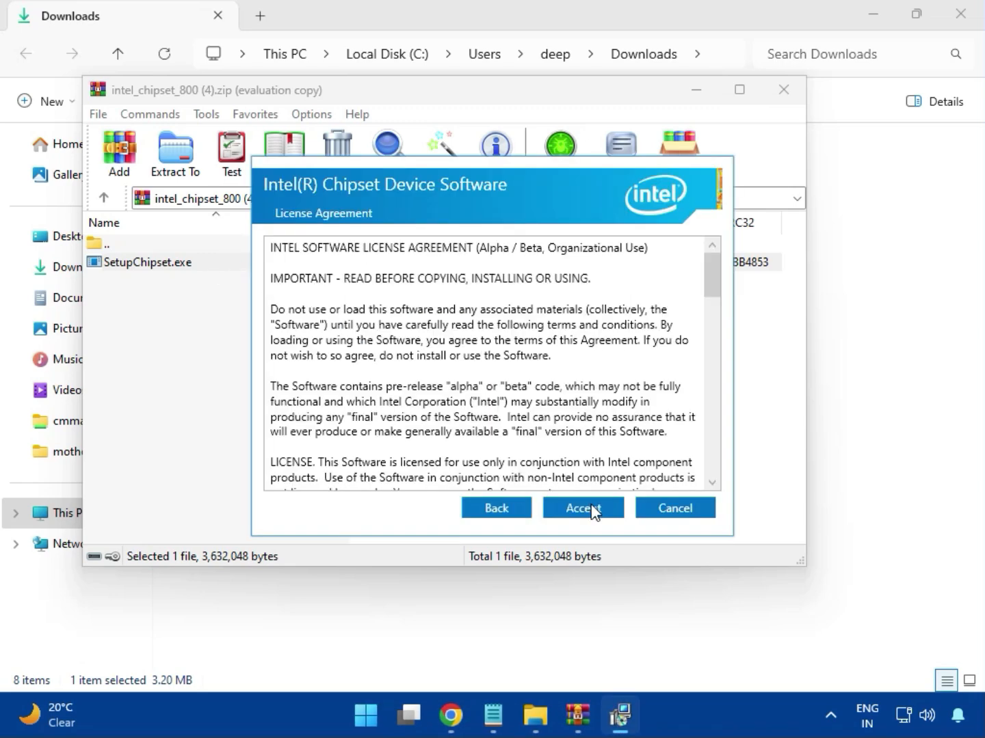
click(594, 511)
click(589, 506)
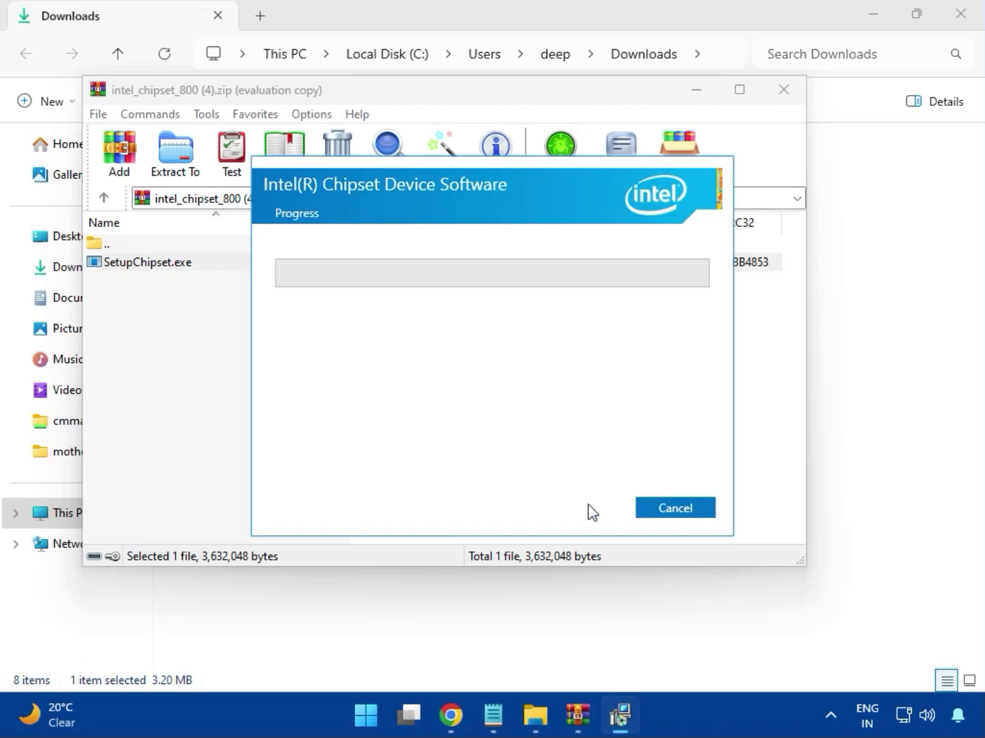
click(434, 520)
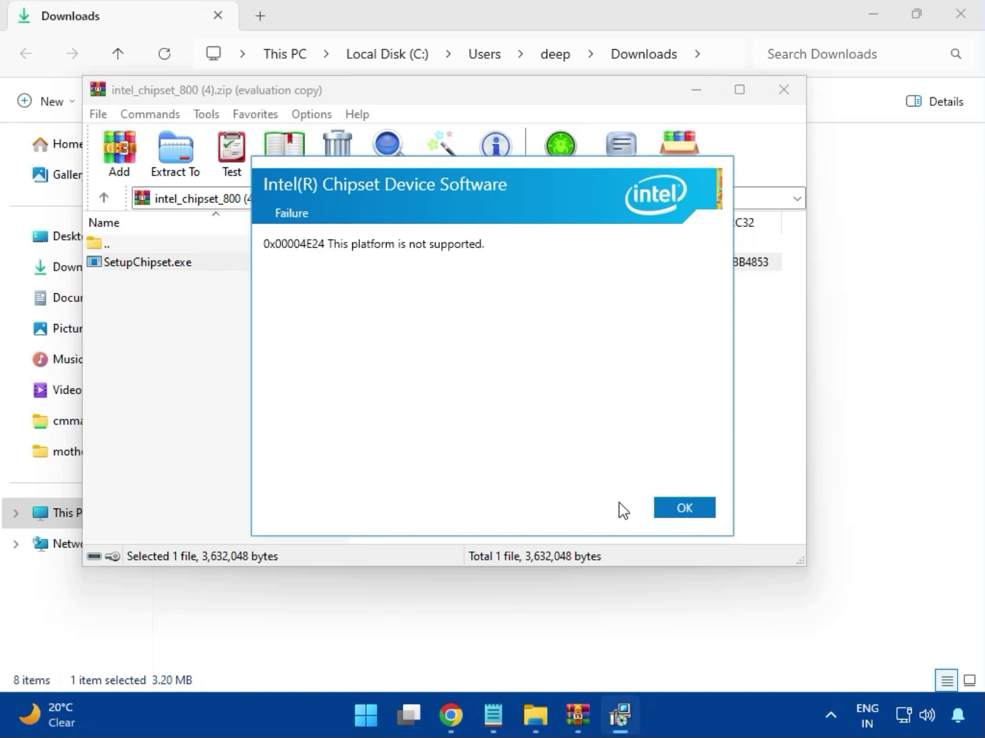
click(668, 509)
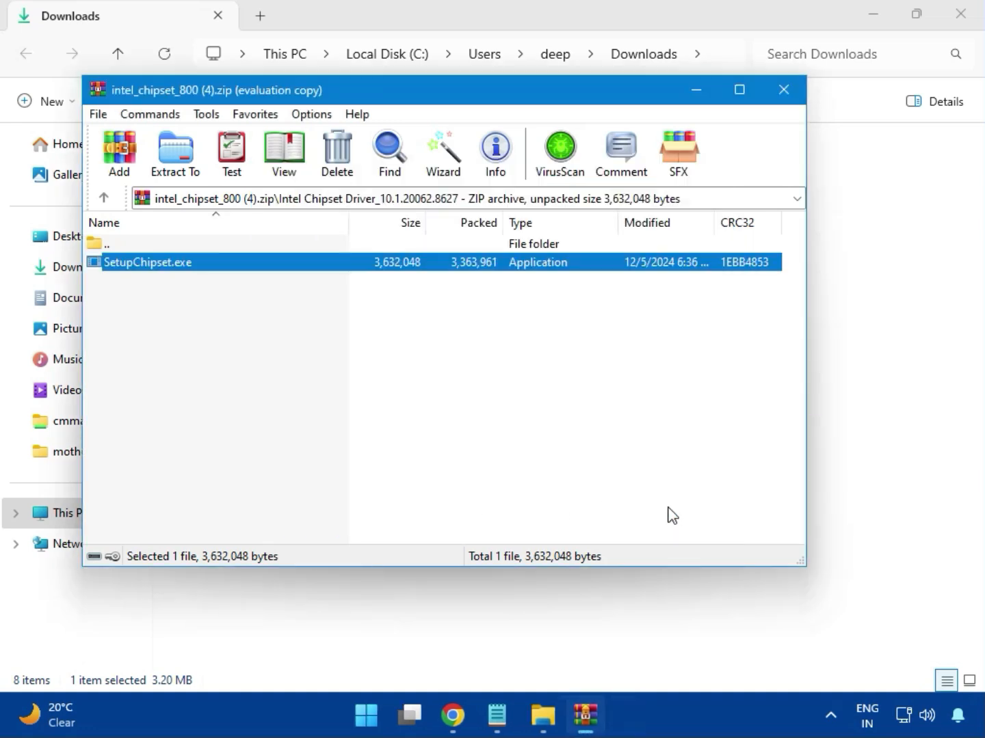
click(784, 91)
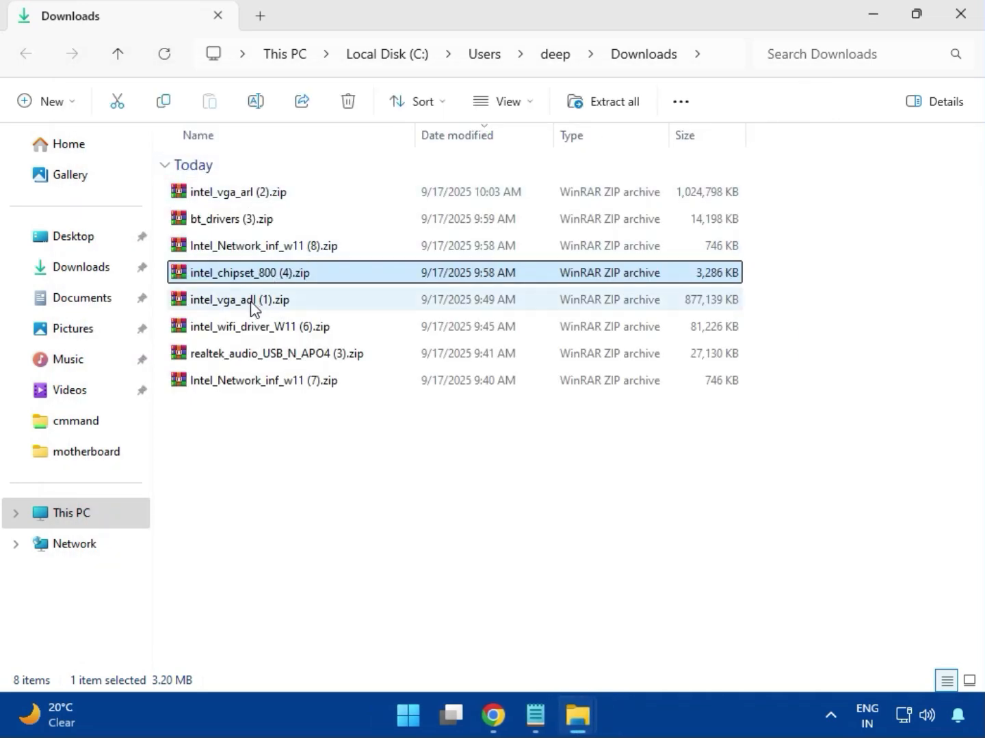
View the contents of intel_vga_adl (1).zip, dismissing the WinRAR notice, and close the archive
click(252, 304)
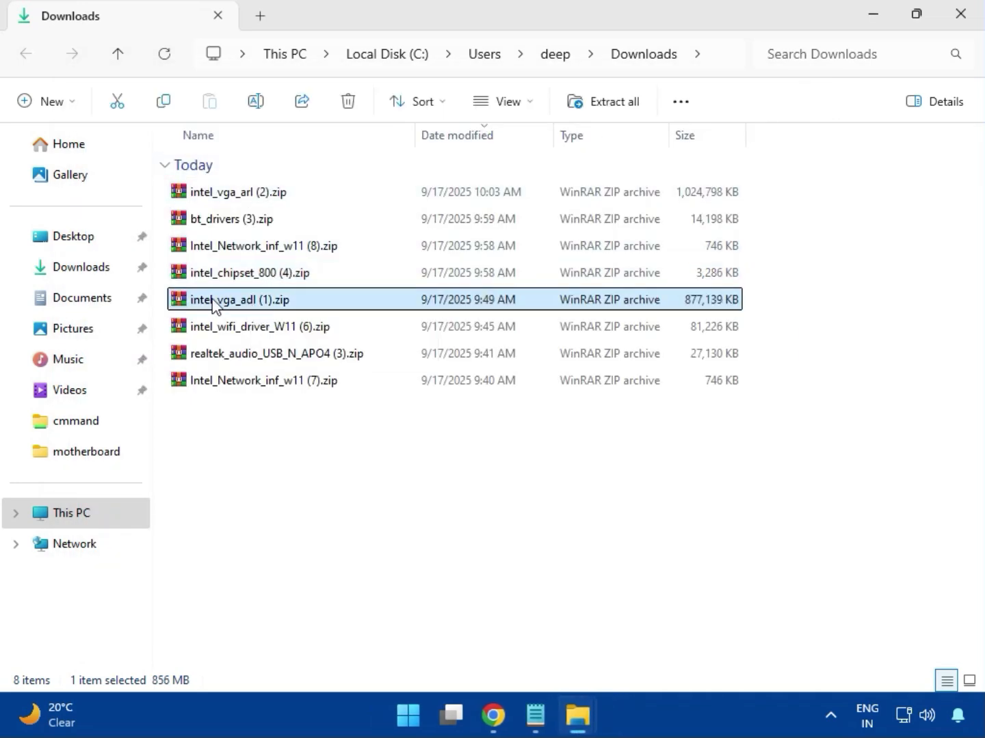
double_click(243, 299)
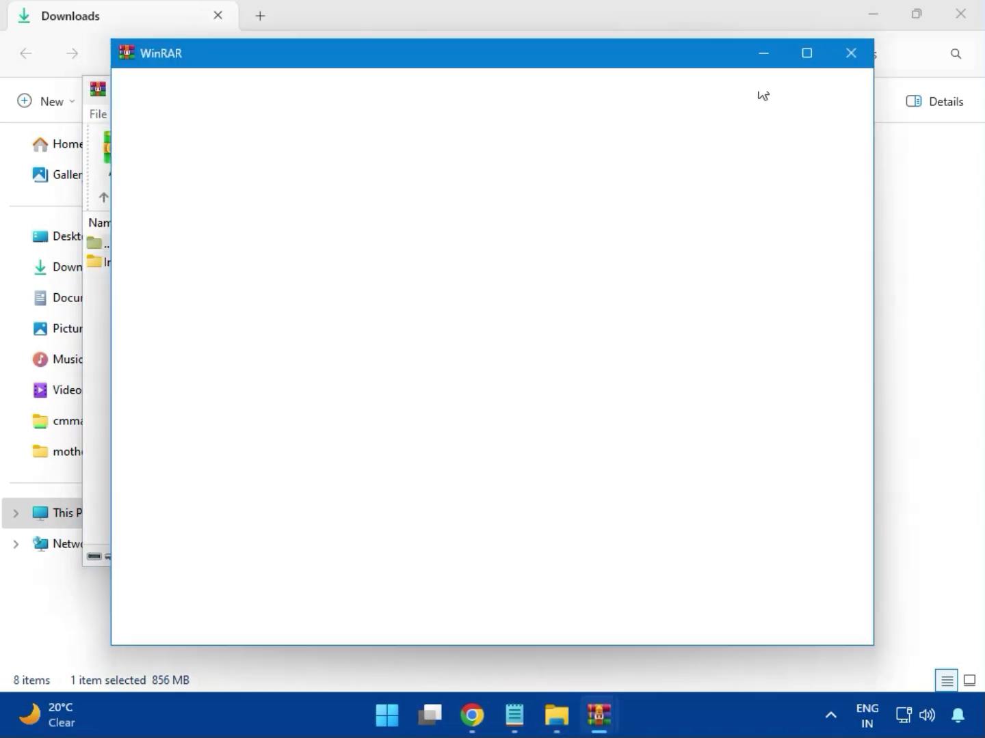
click(851, 52)
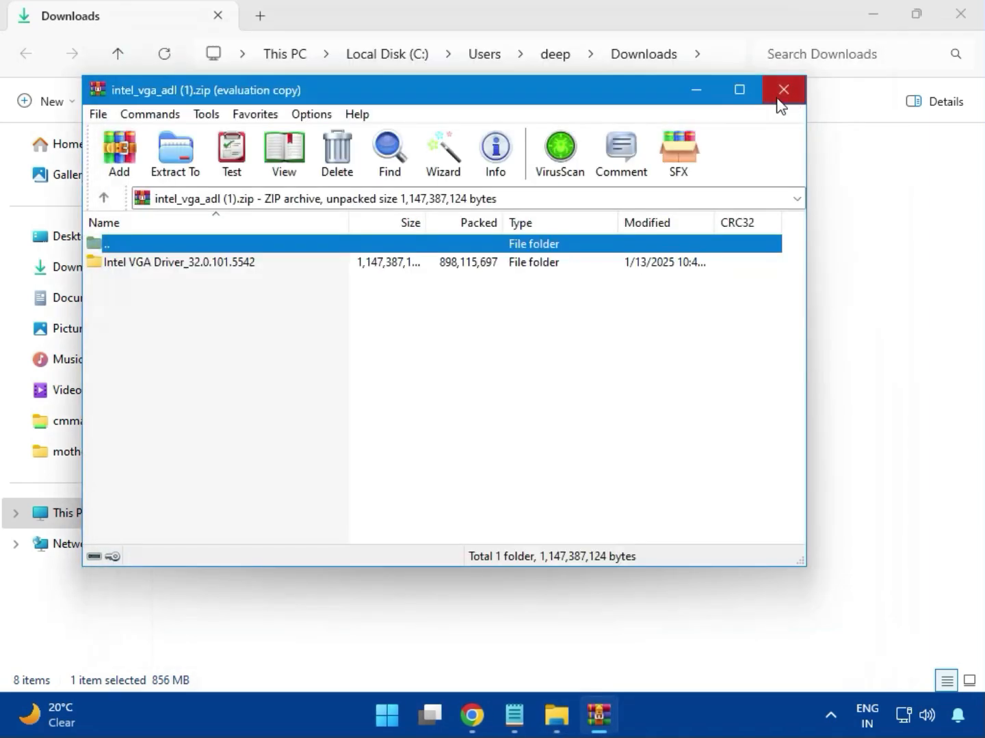
click(780, 95)
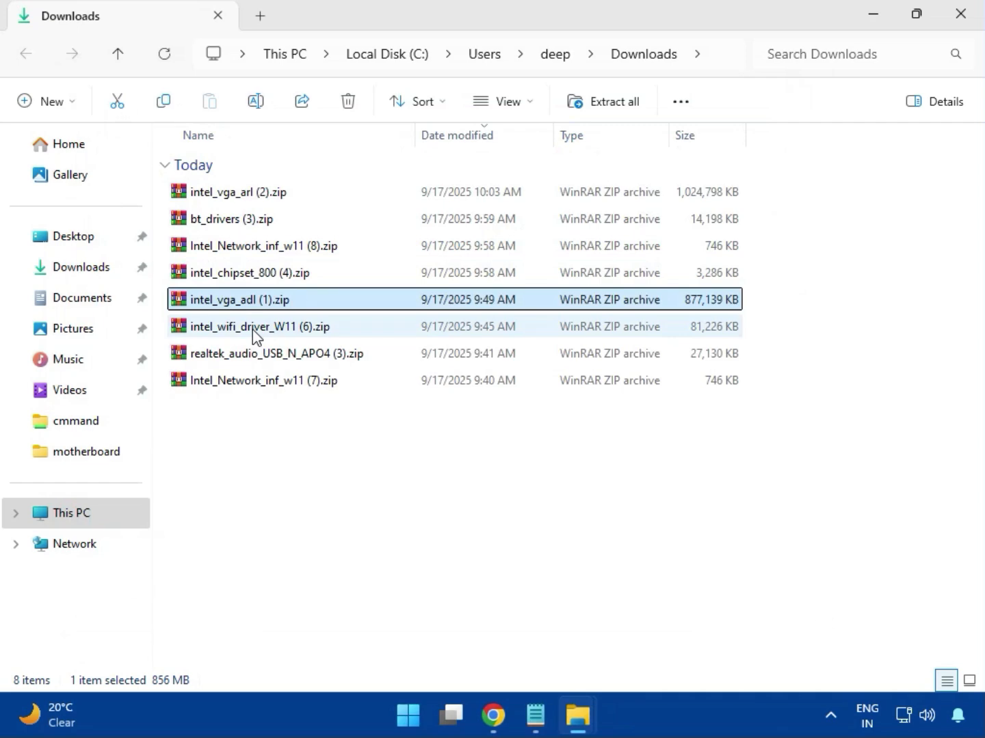
Open the UWD\Win64 folder of Intel WIFI Driver_23.40.0.4 inside intel_wifi_driver_W11 (6).zip, dismissing the WinRAR licence notice
click(253, 329)
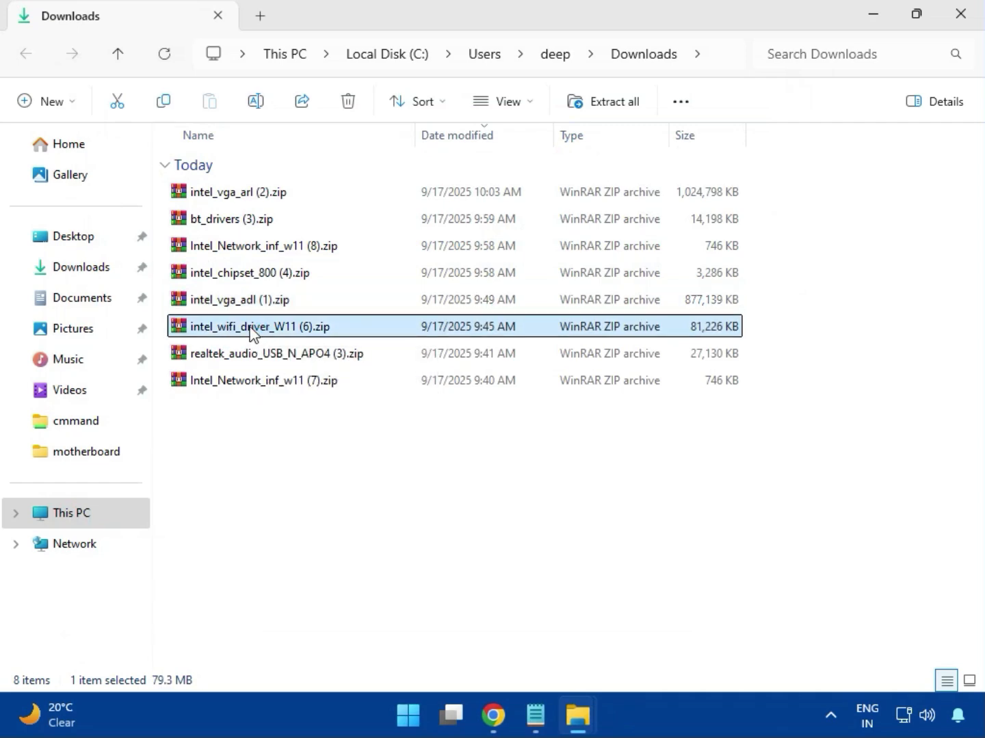
double_click(250, 332)
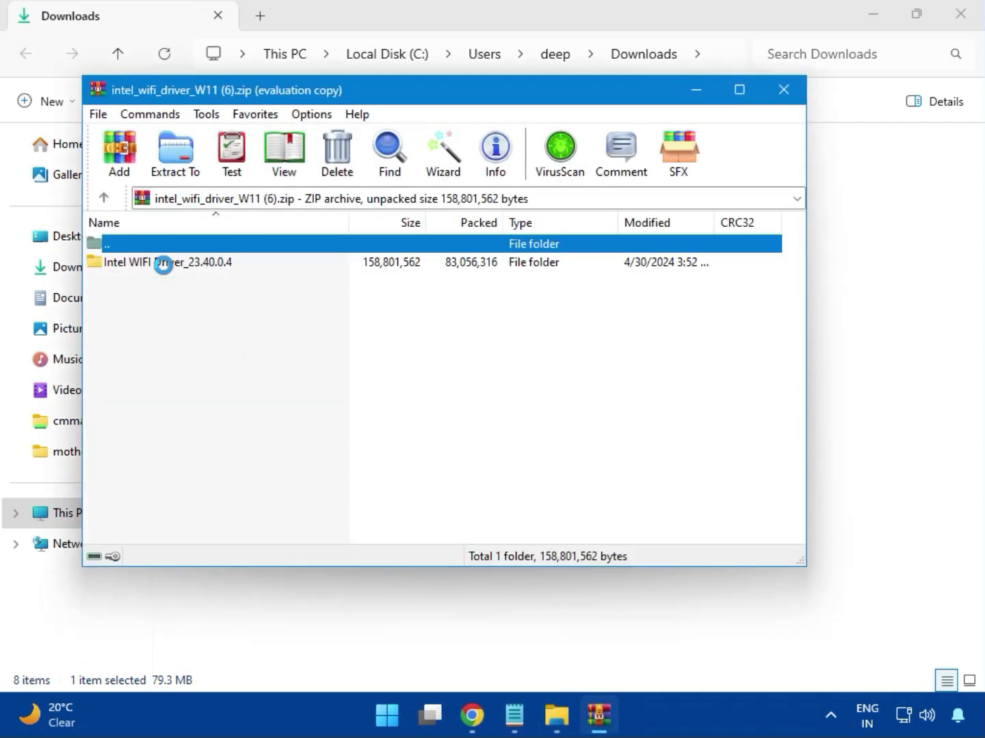
click(591, 251)
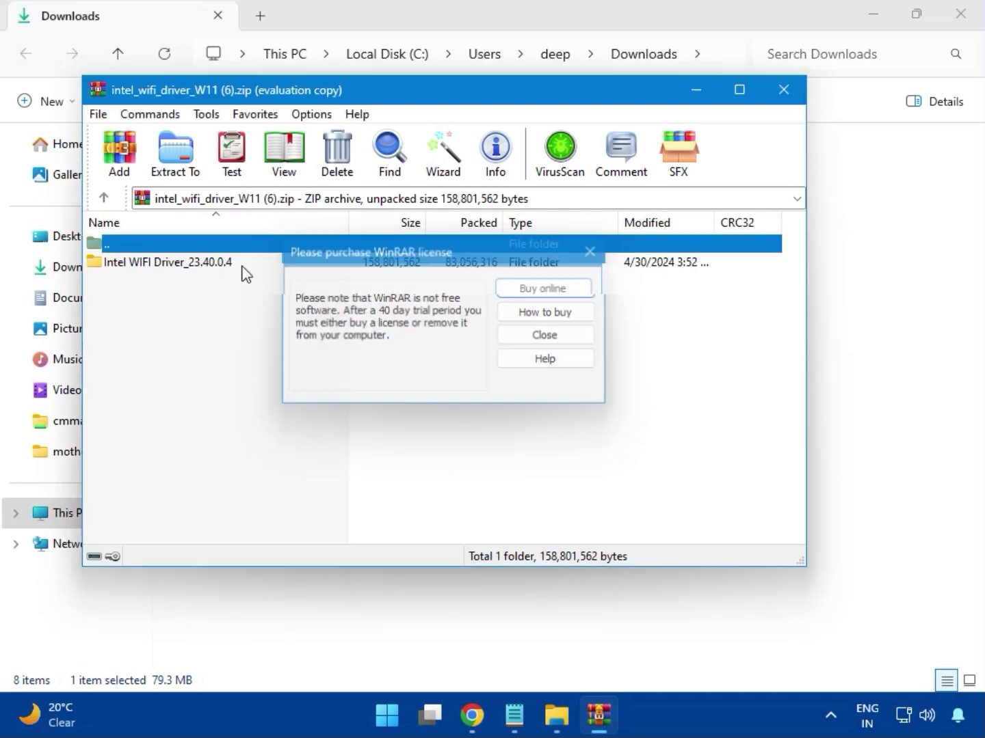
double_click(160, 264)
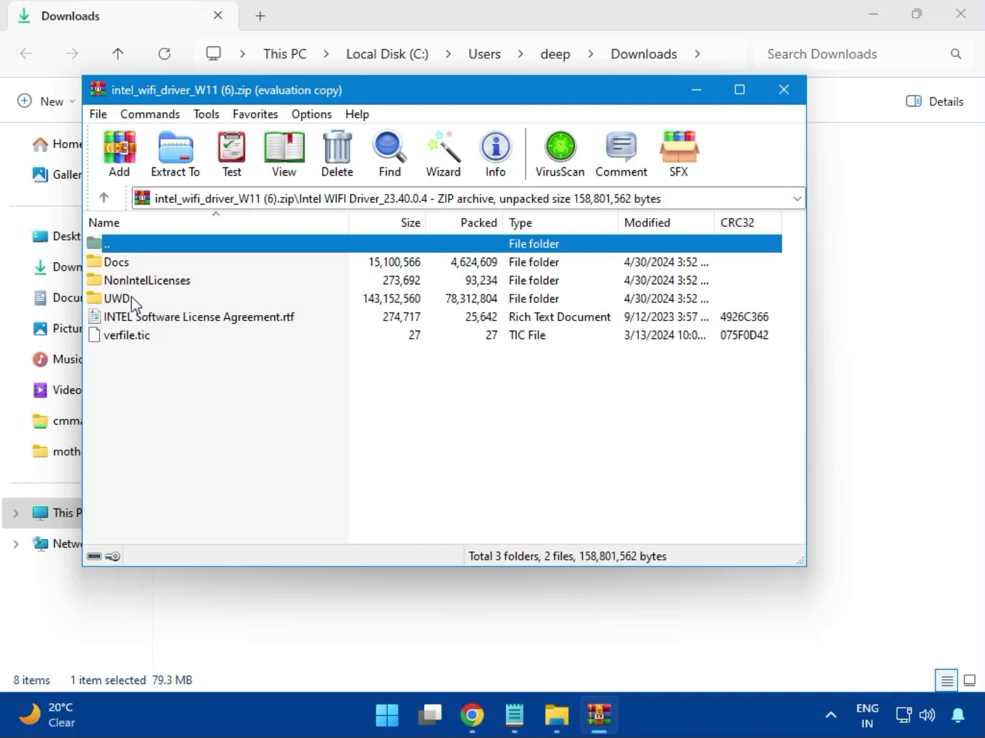
double_click(129, 300)
double_click(133, 268)
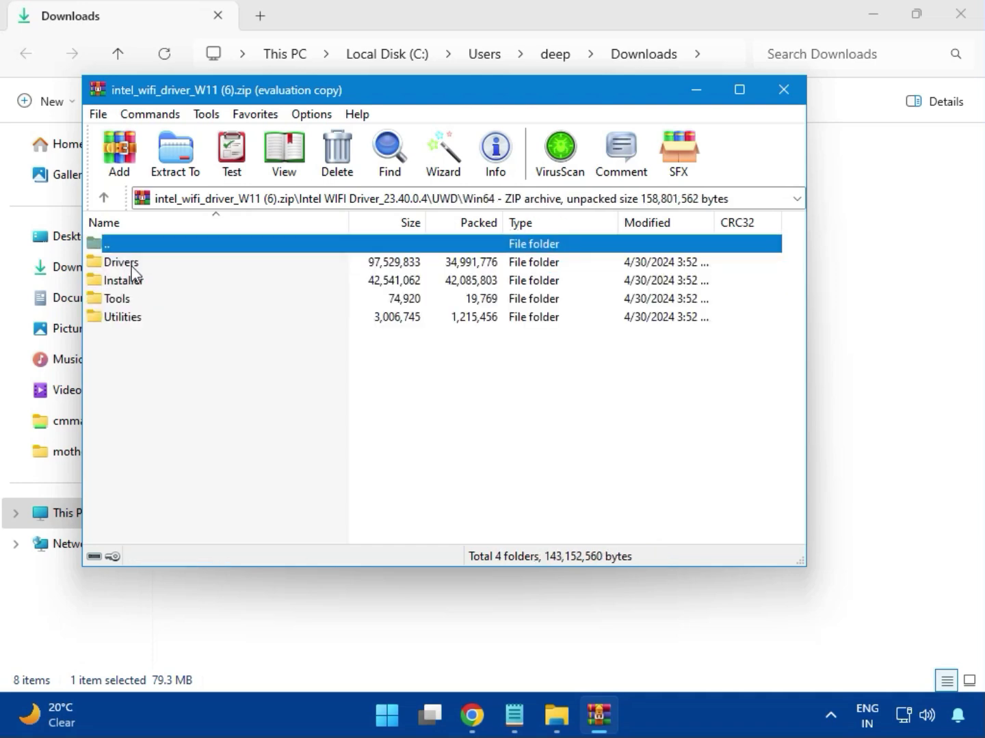
Look through the files in the Drivers folder and return to the Win64 folder
double_click(133, 265)
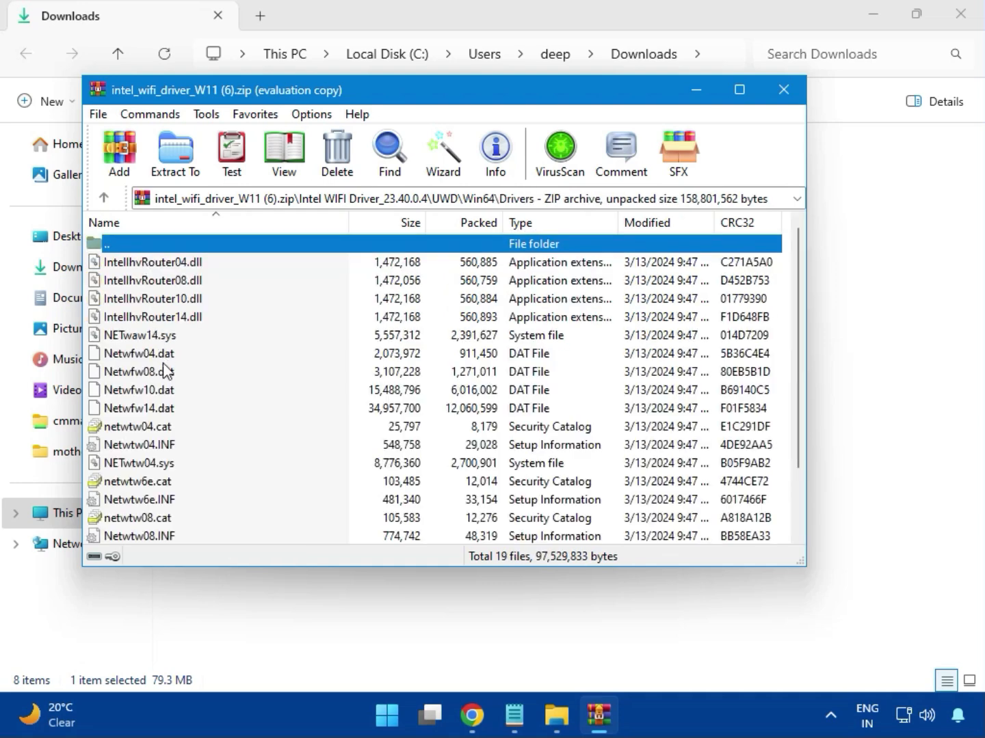
scroll(182, 409, down, 2)
scroll(176, 455, up, 2)
key(BackSpace)
Launch WirelessSetup.exe from the Installer folder of the Wi-Fi driver archive
key(Down)
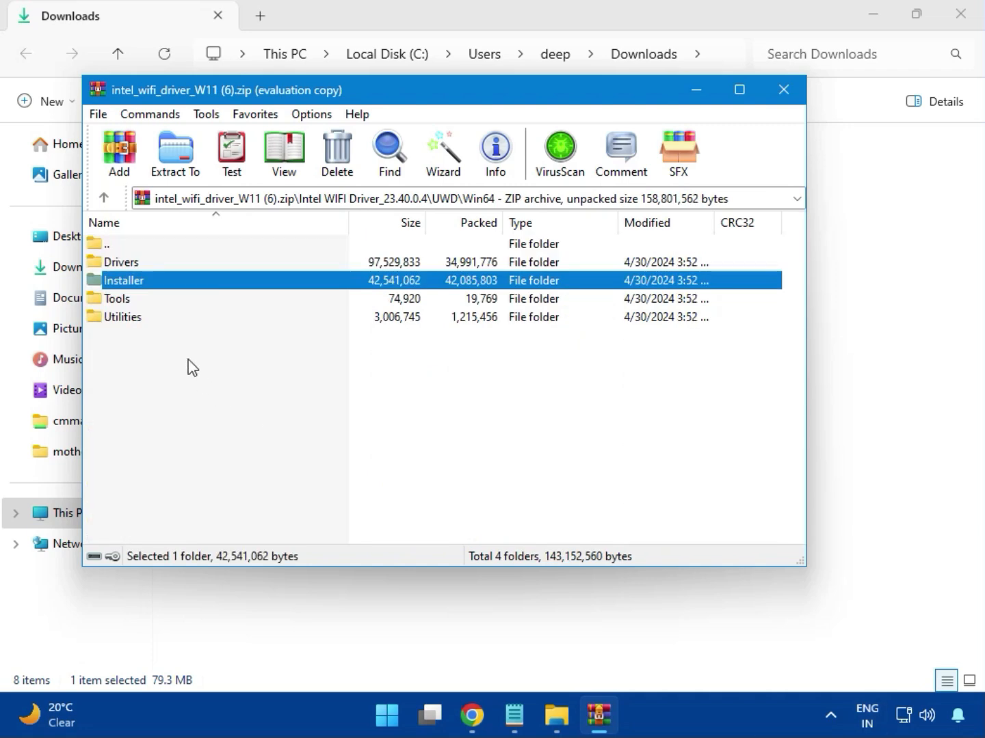
double_click(139, 286)
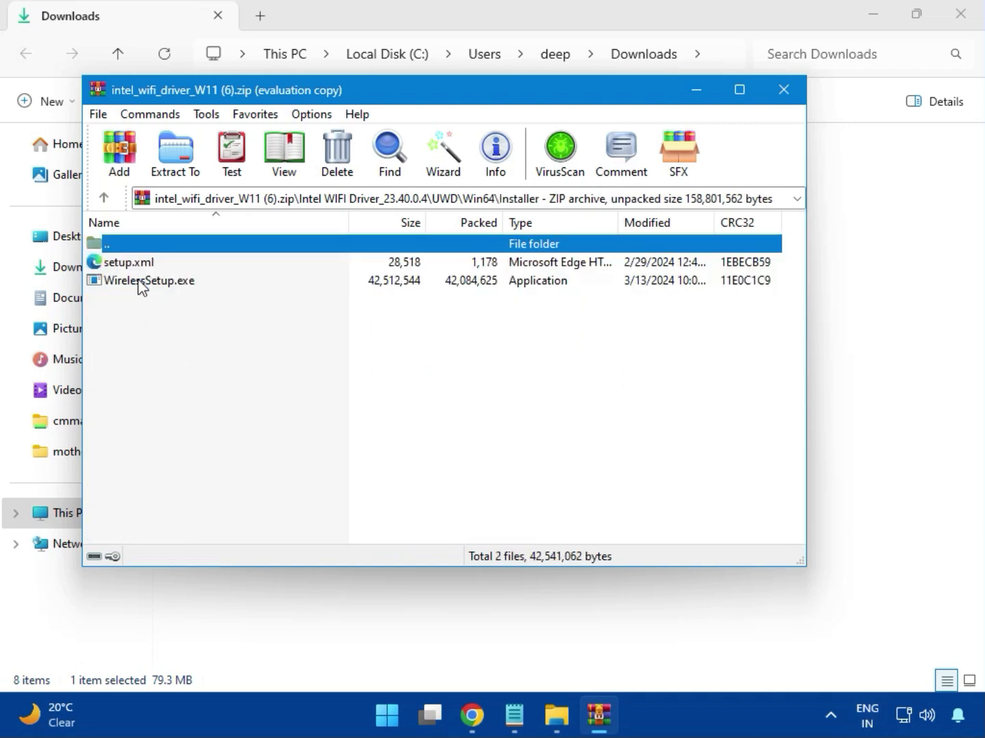
click(124, 286)
double_click(155, 287)
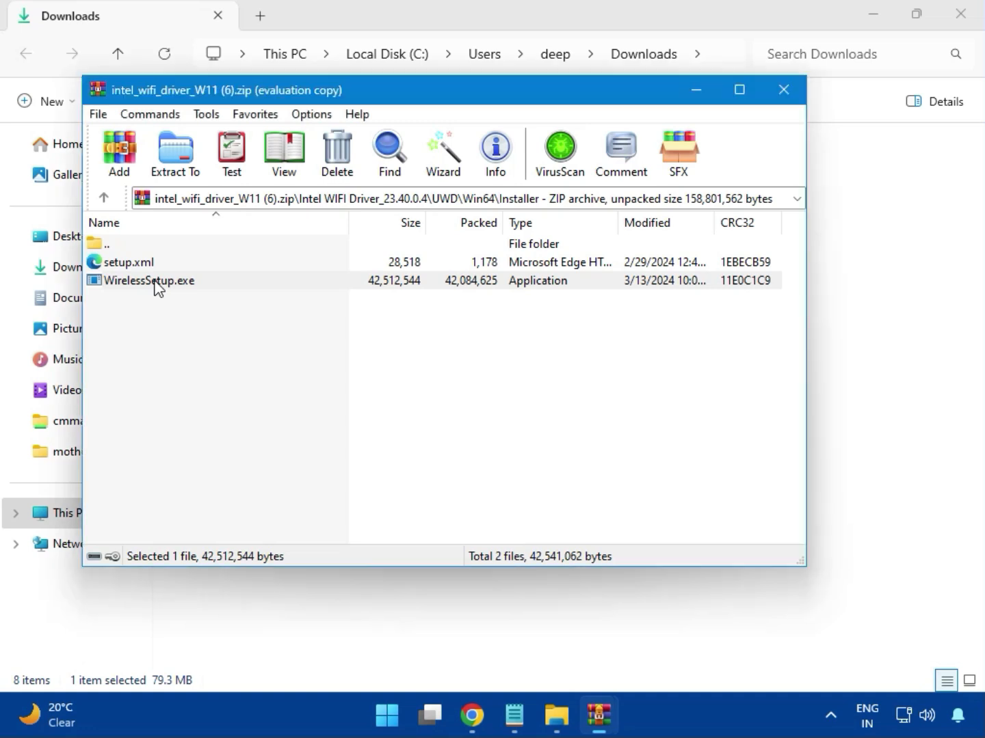
double_click(155, 281)
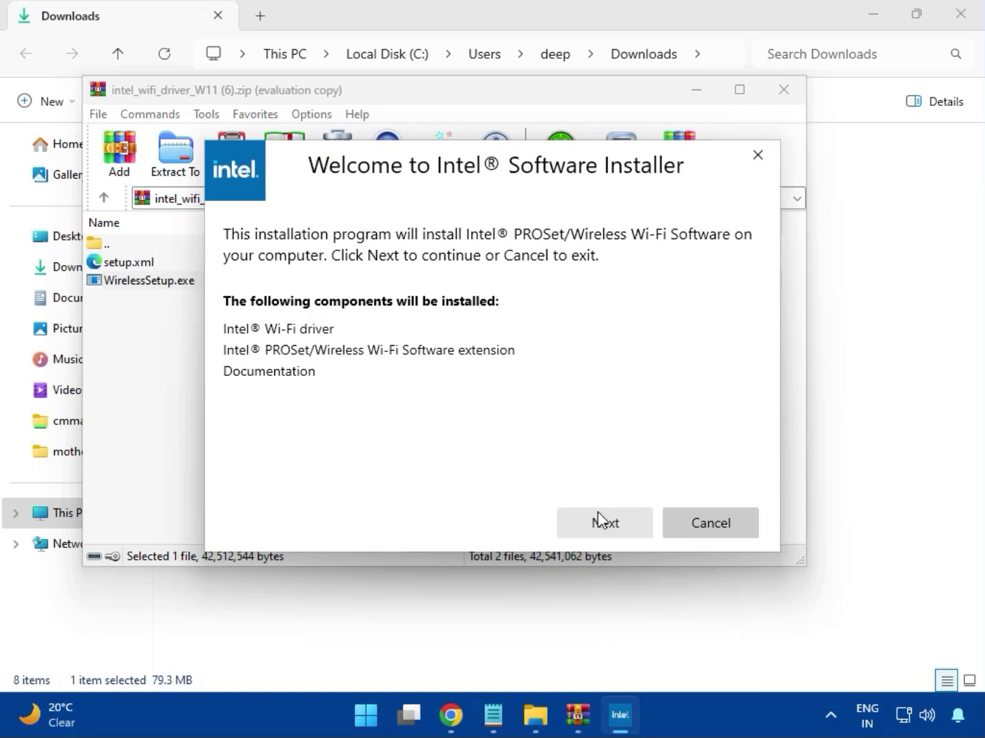
Install the Intel PROSet/Wireless Wi-Fi Software, accepting the licence and allowing device changes, and close the installer and the archive
click(600, 519)
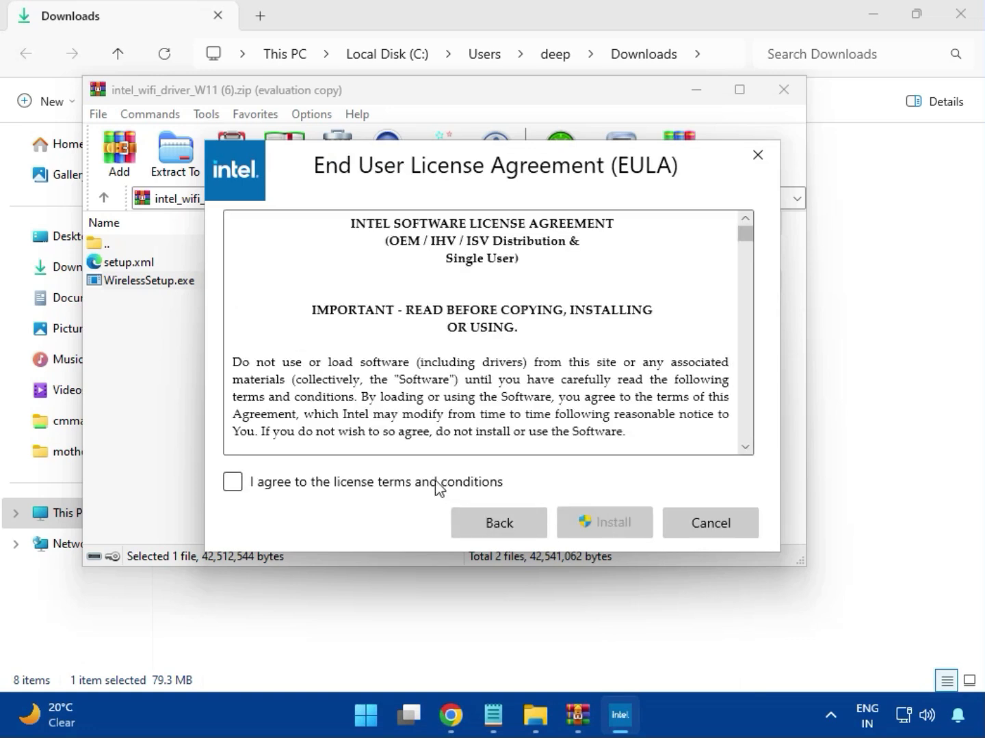
click(437, 483)
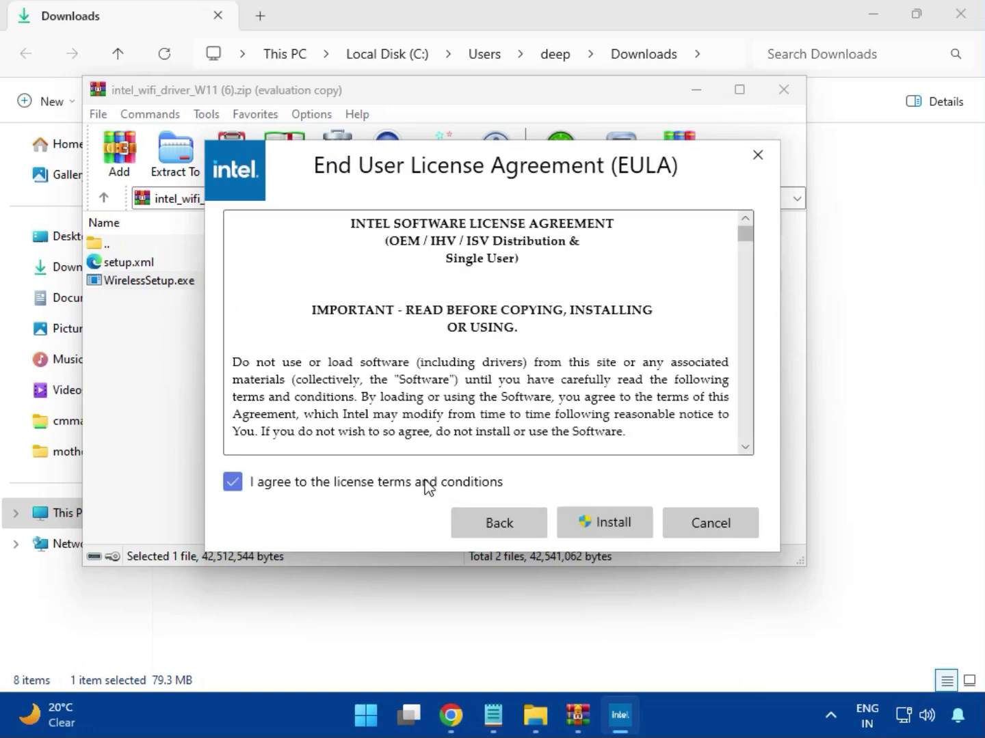
click(612, 526)
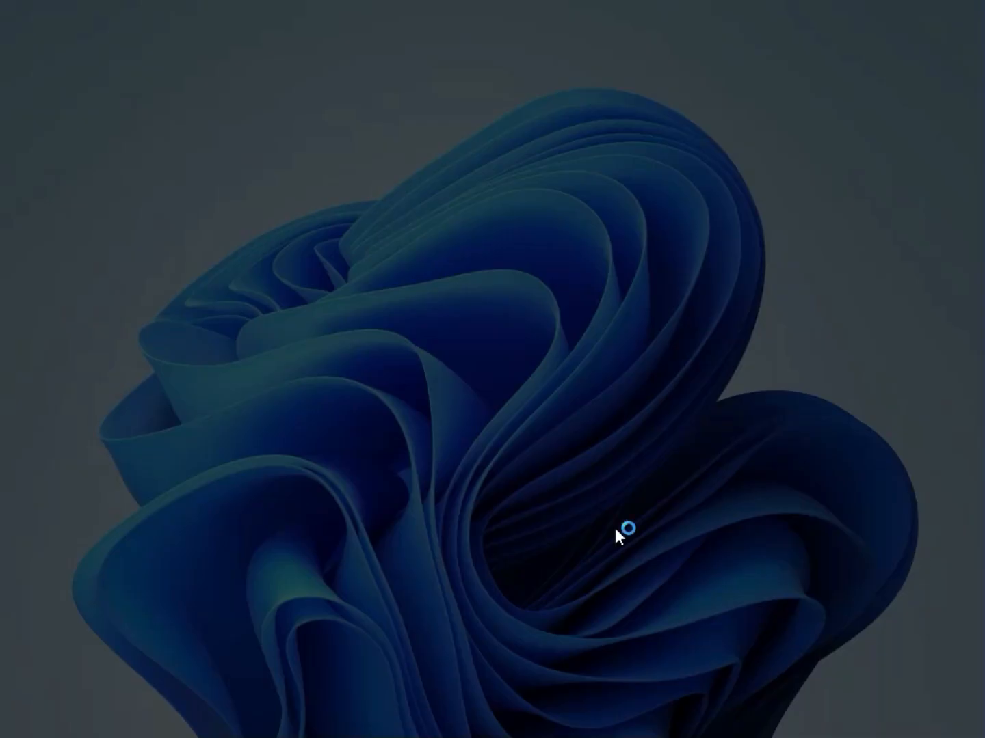
click(445, 530)
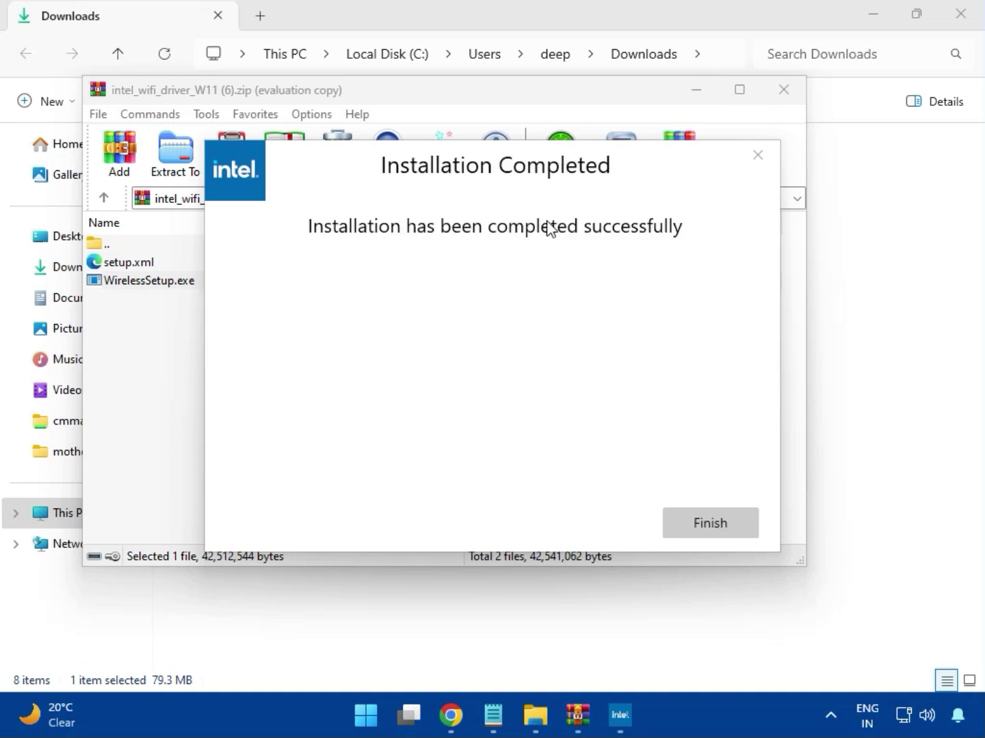
click(708, 522)
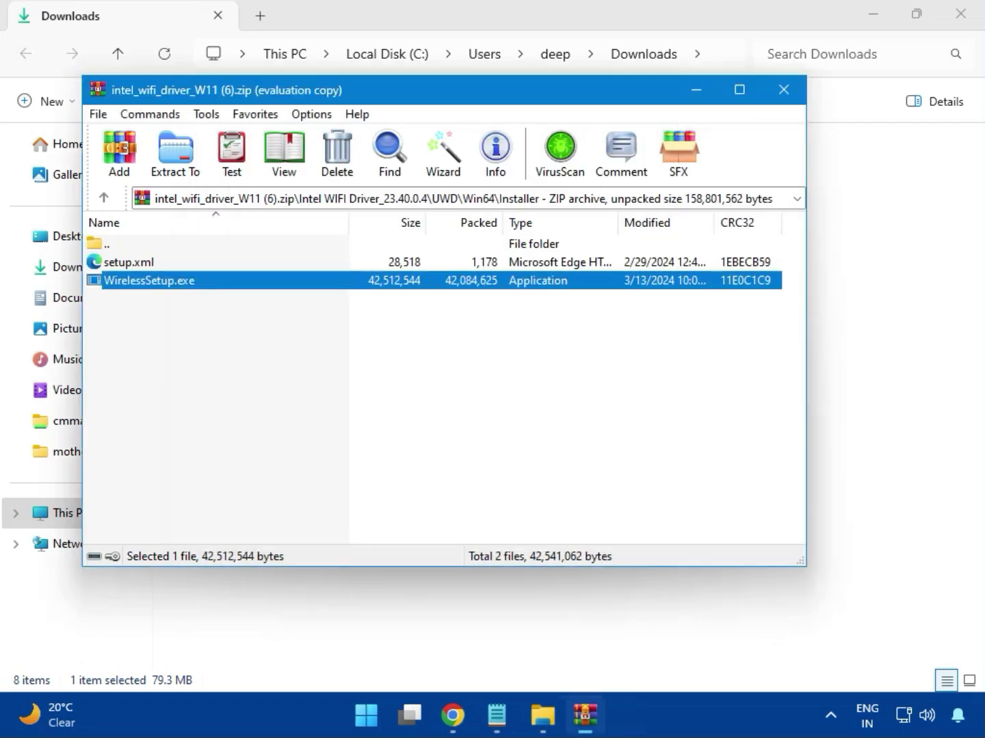
click(783, 92)
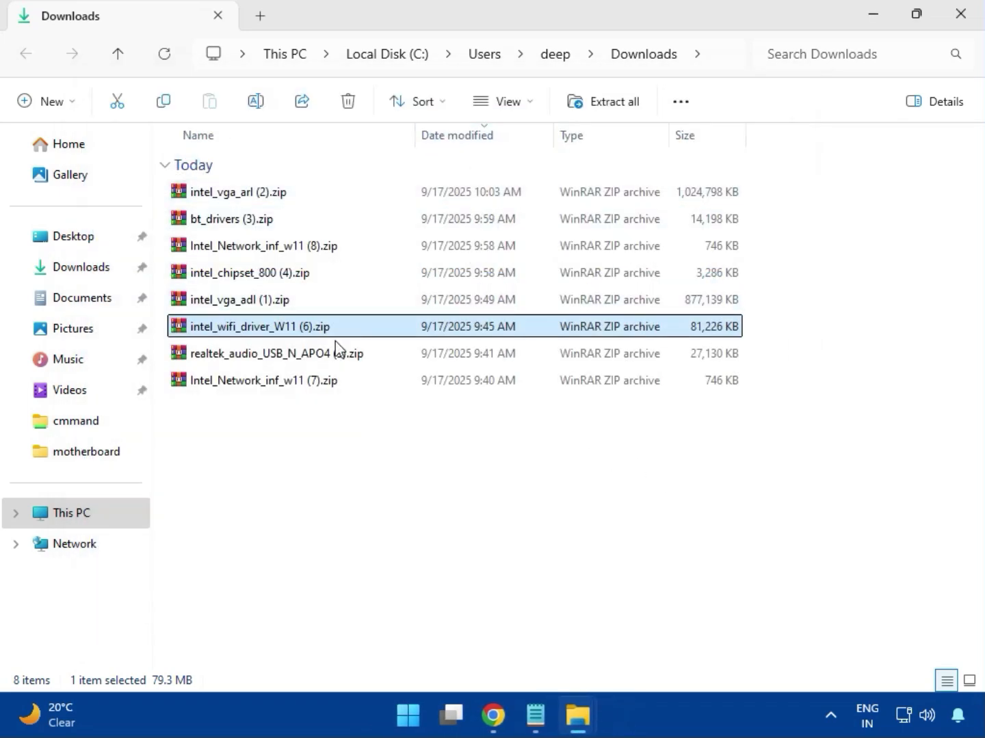
Open the Realtek USB Universal Driver folder inside realtek_audio_USB_N_APO4 (3).zip, dismissing the WinRAR licence notice
double_click(296, 363)
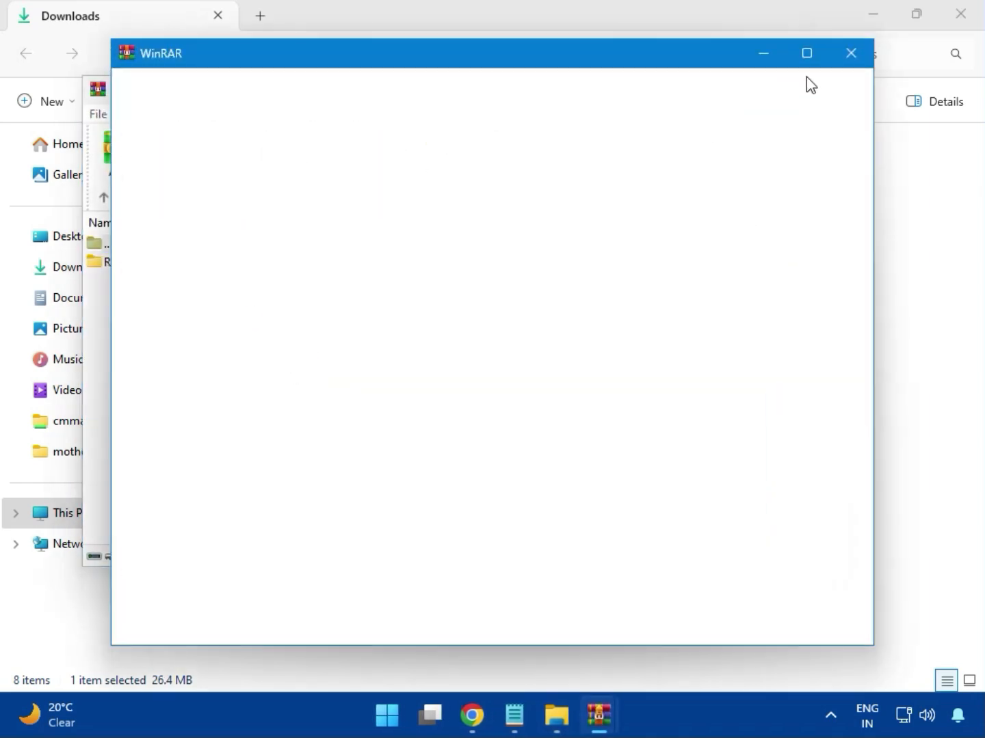
click(848, 58)
double_click(220, 264)
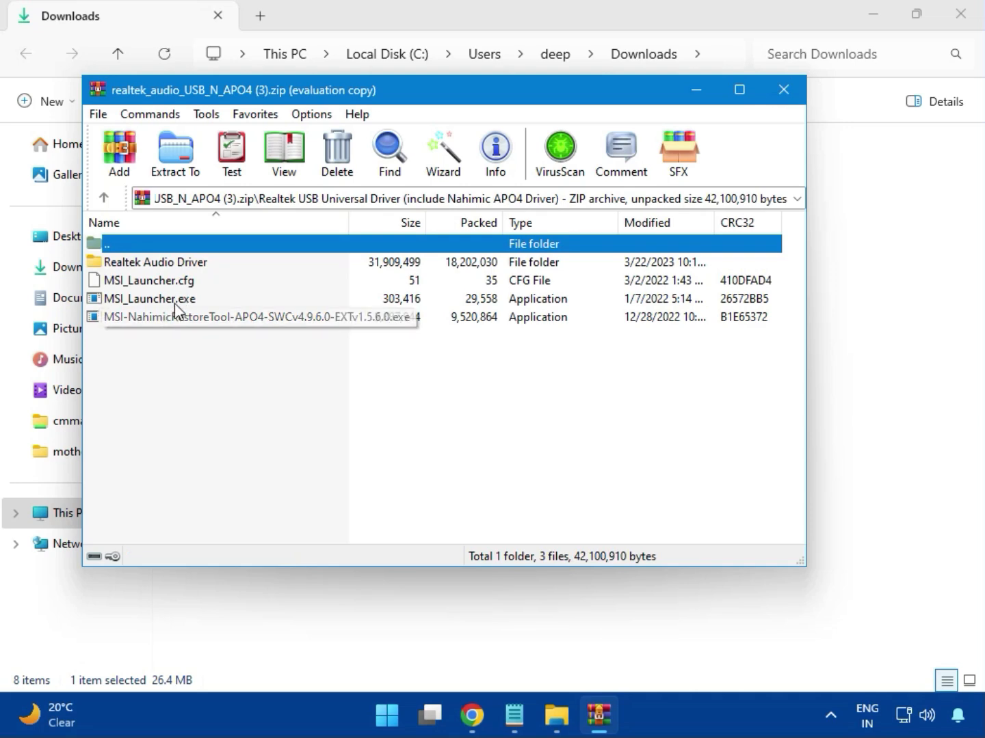
Run MSI_Launcher.exe and allow the Realtek setup launcher to make changes to the device
double_click(141, 301)
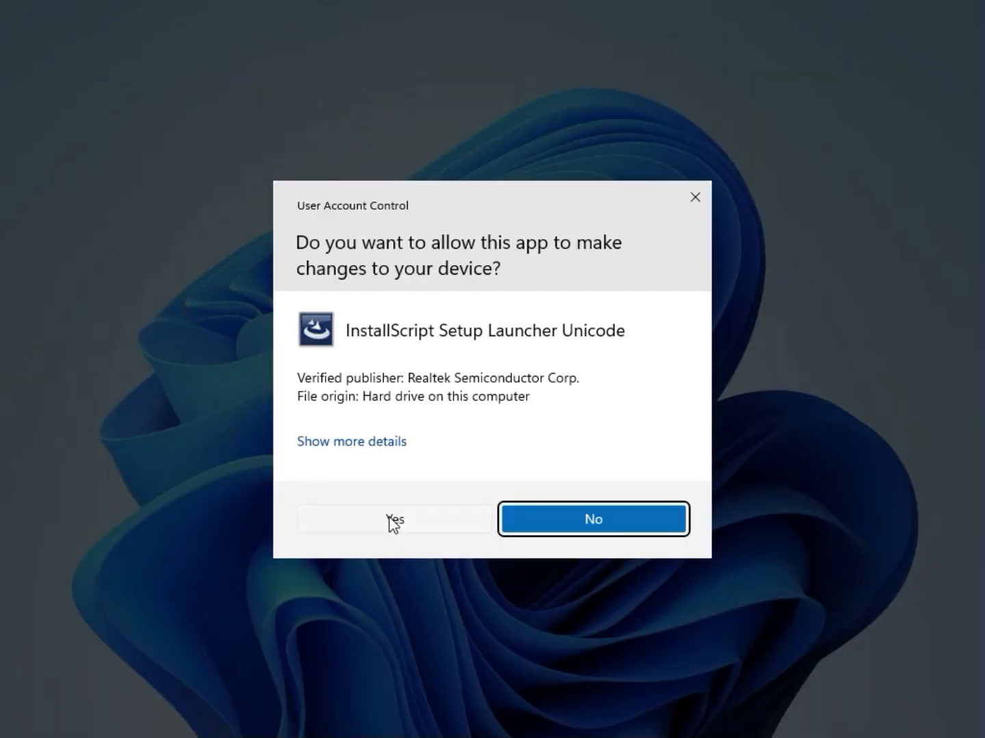
click(390, 519)
click(399, 520)
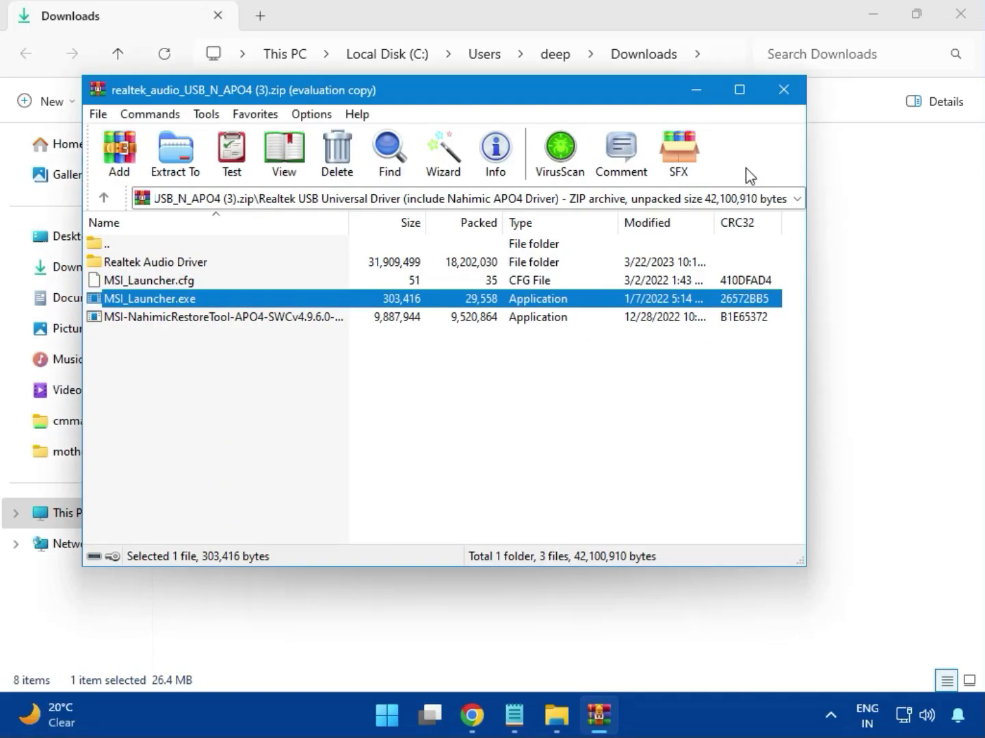
Close the Realtek audio archive and the Downloads folder window
click(784, 89)
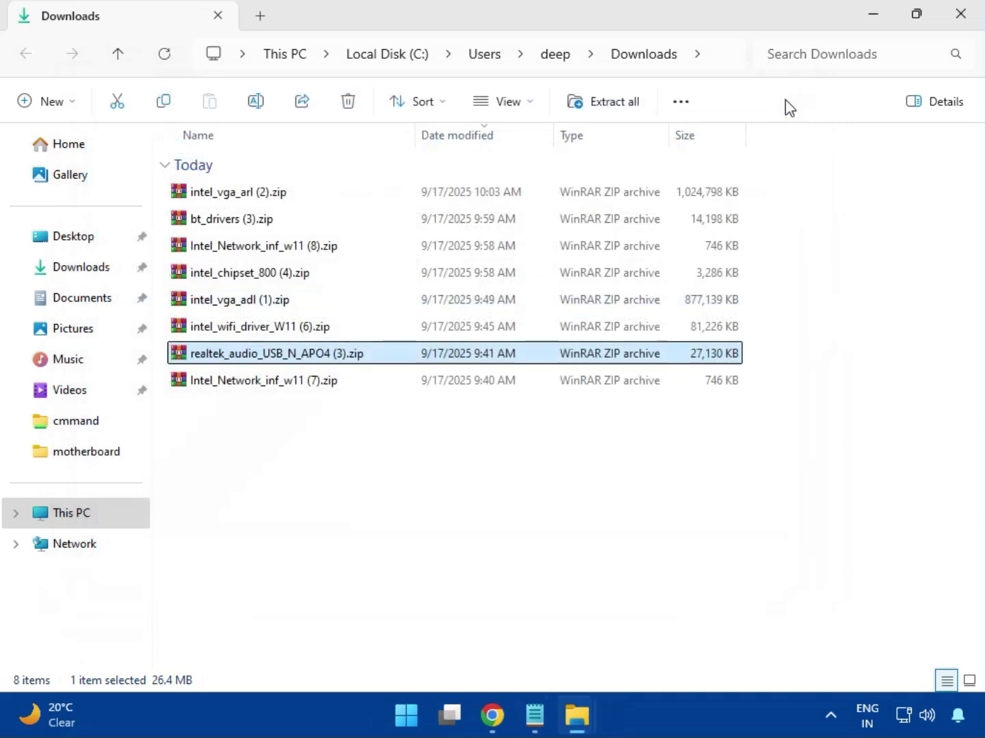
click(265, 384)
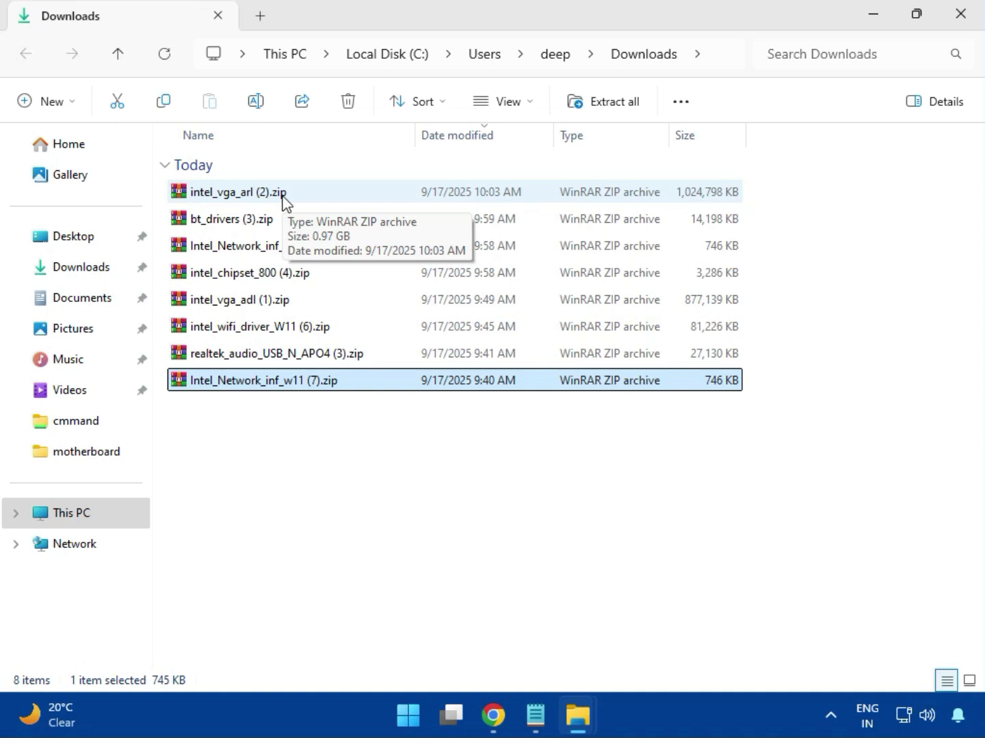
click(960, 16)
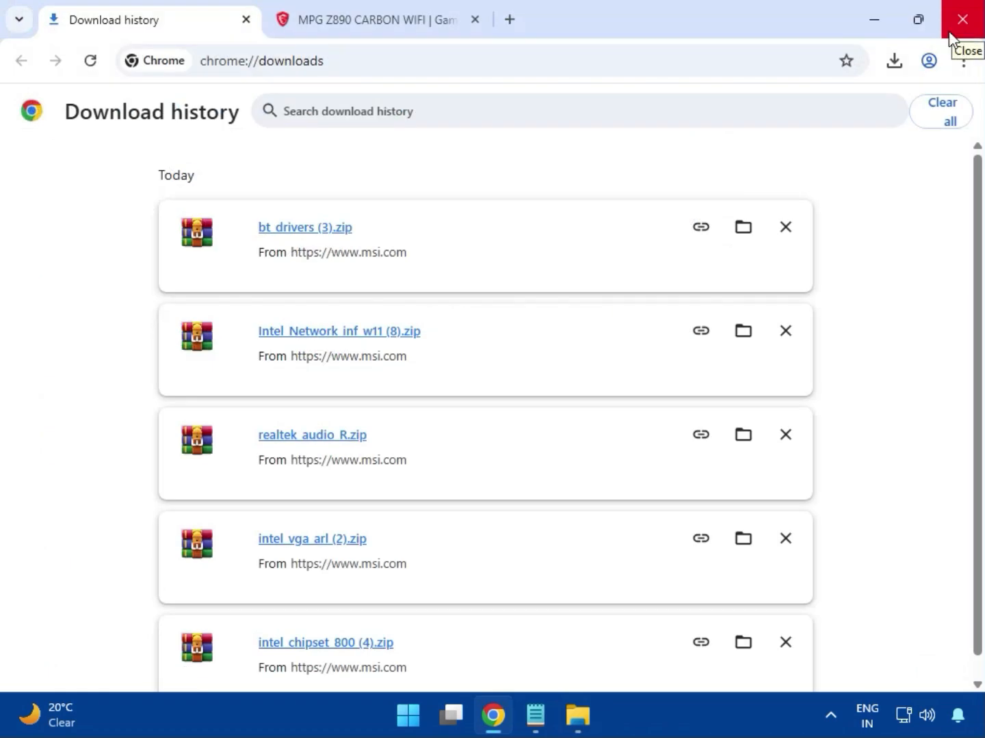